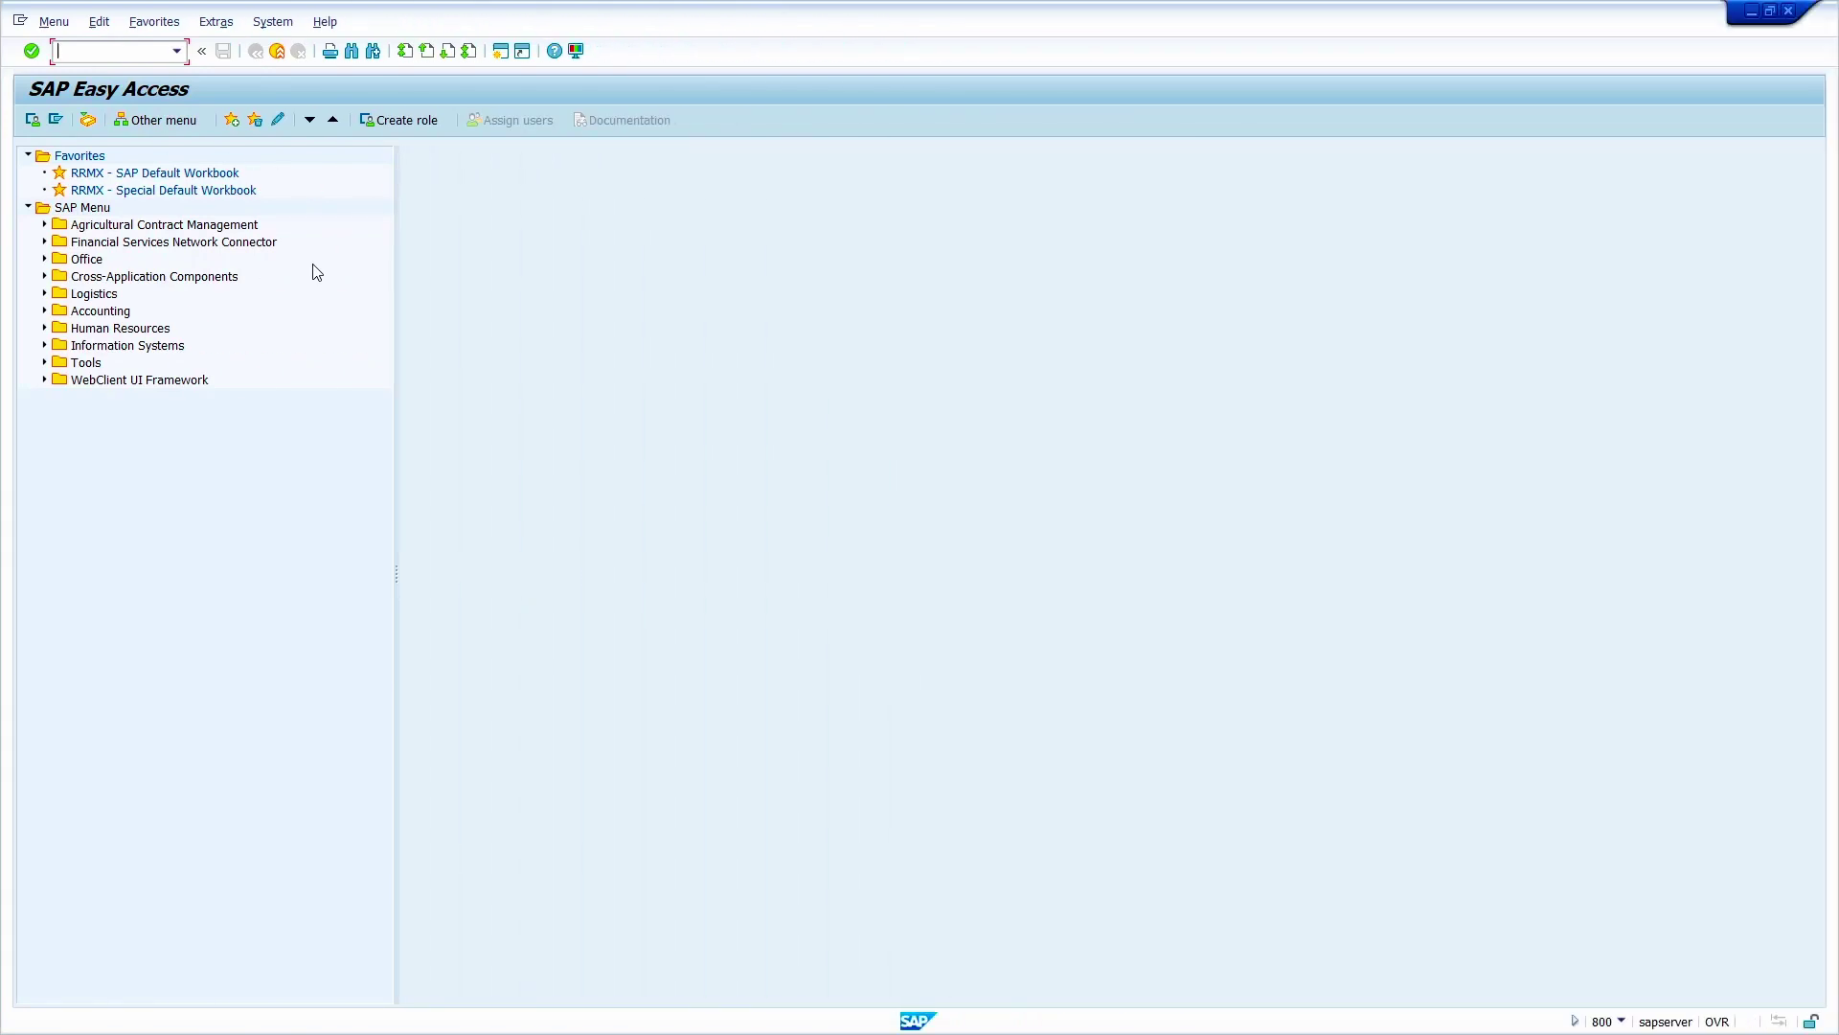
- Start a new purchase order in ME21N for vendor 1000 C.E.B. BERLIN
{"action": "type", "text": "me21n"}
{"action": "key", "text": "Return"}
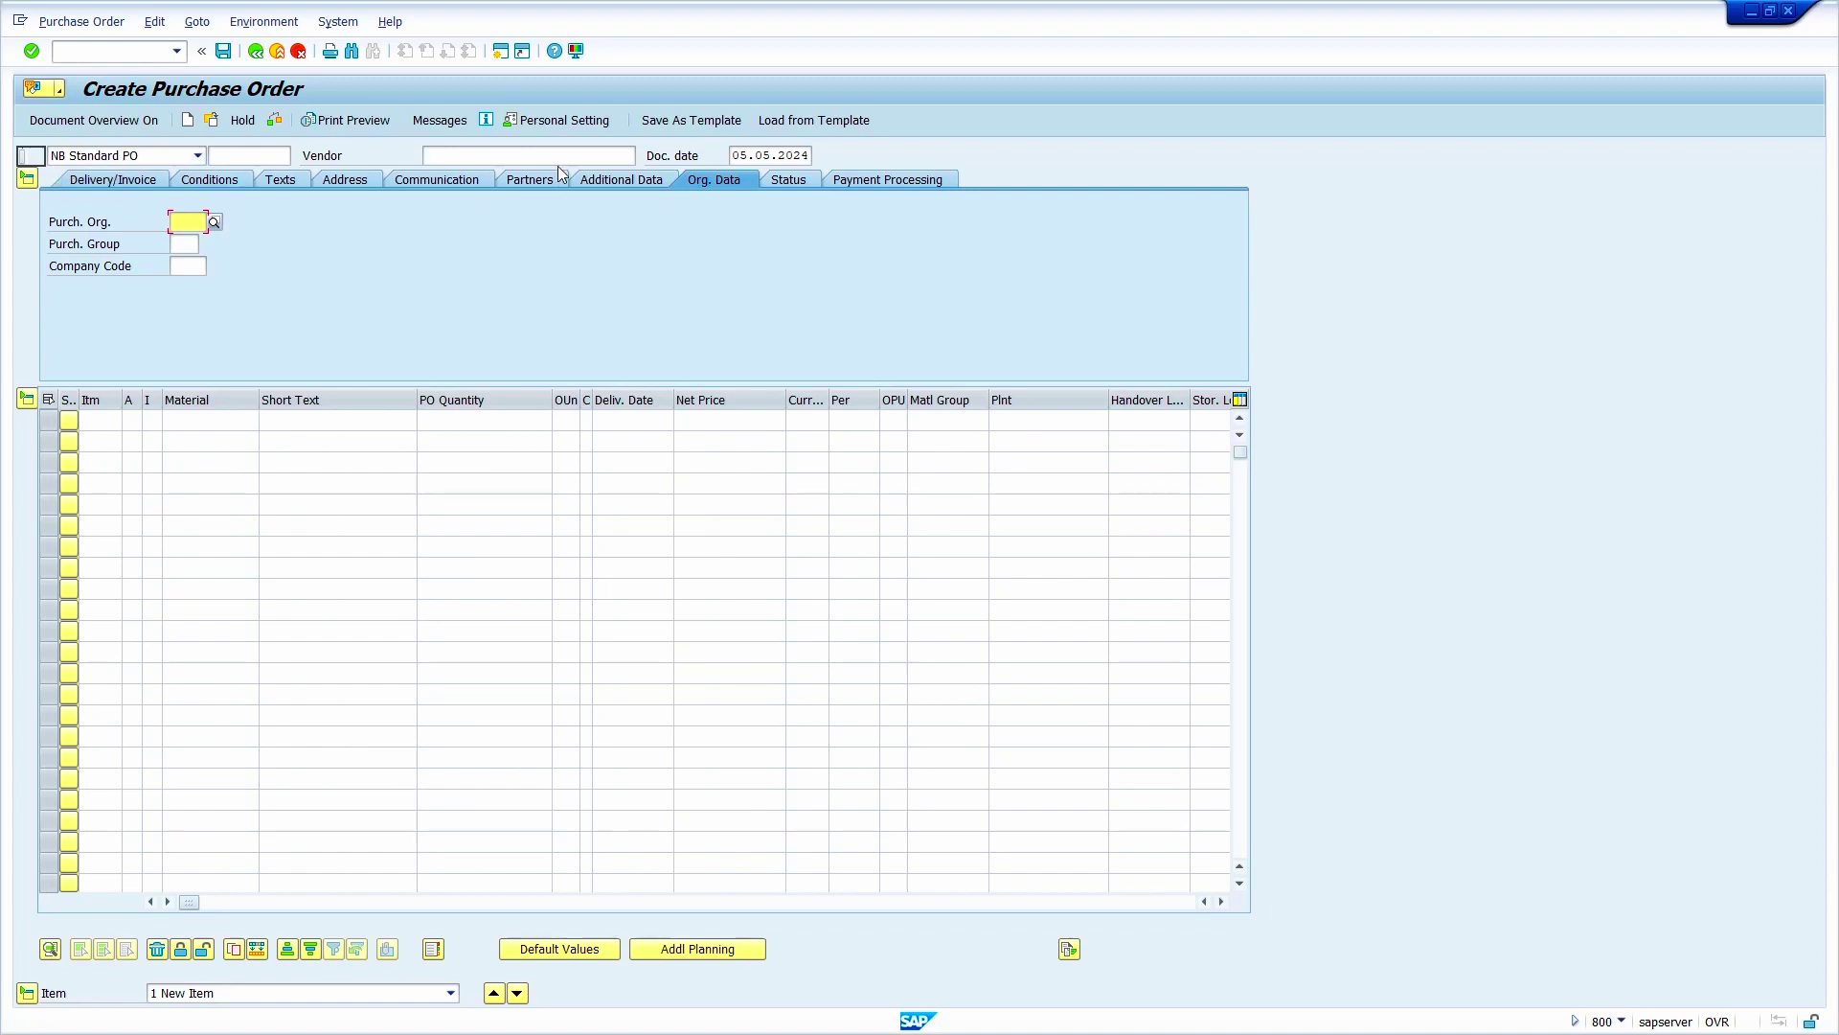
{"action": "left_click", "coordinate": [510, 154]}
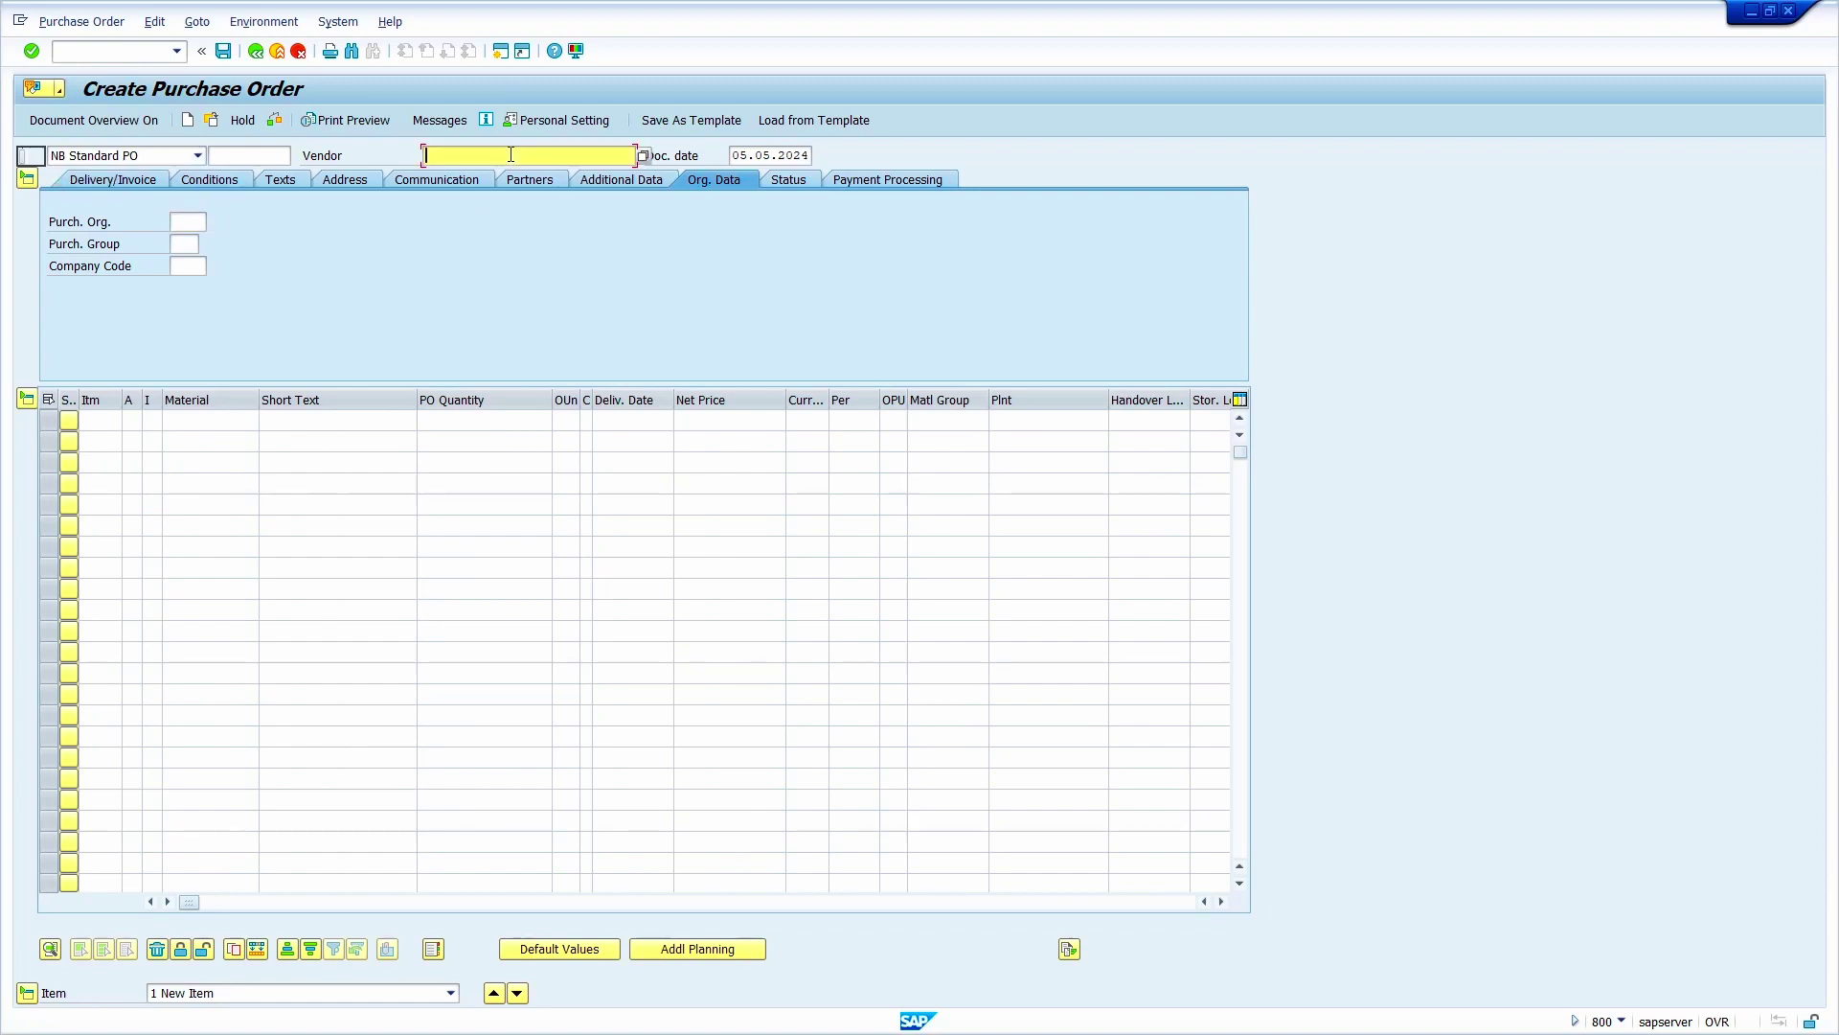
{"action": "type", "text": "1000"}
{"action": "key", "text": "Return"}
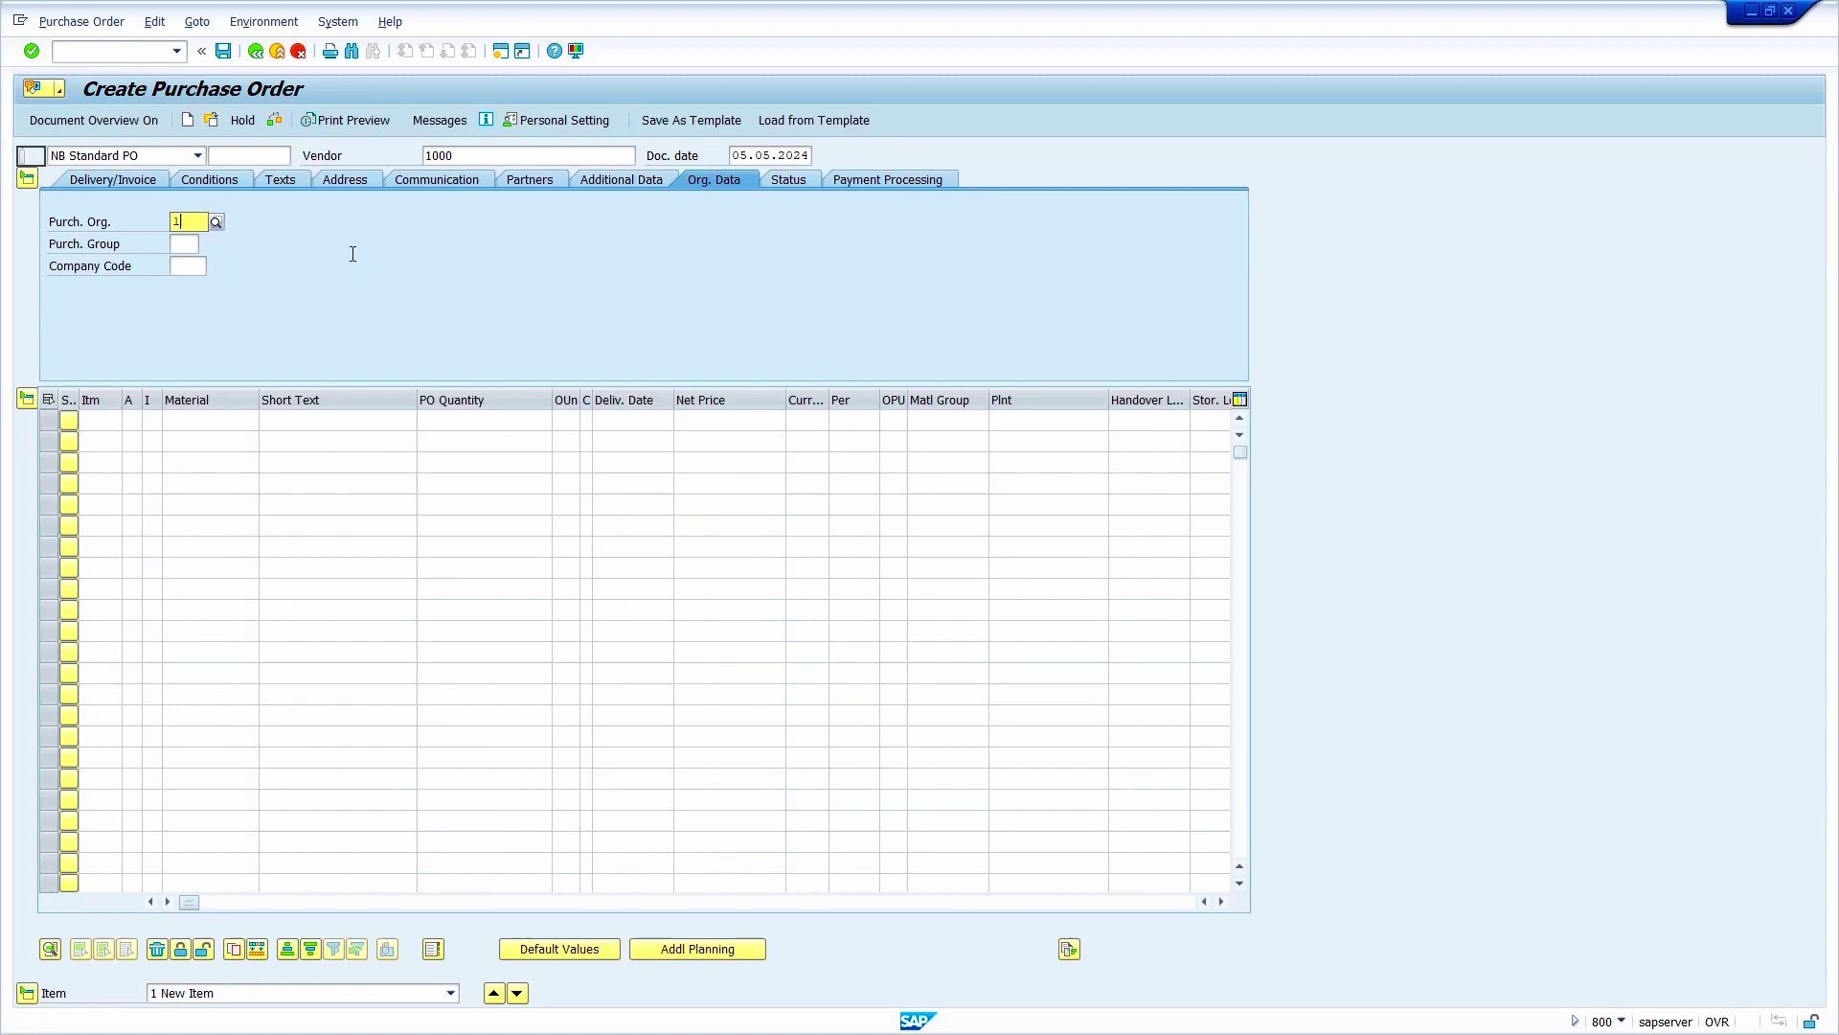
- Enter purchasing org 1000, purchasing group 001 and company code 1000 in the header
{"action": "type", "text": "1000"}
{"action": "key", "text": "Tab"}
{"action": "type", "text": "001"}
{"action": "key", "text": "Tab"}
{"action": "type", "text": "1000"}
{"action": "key", "text": "Return"}
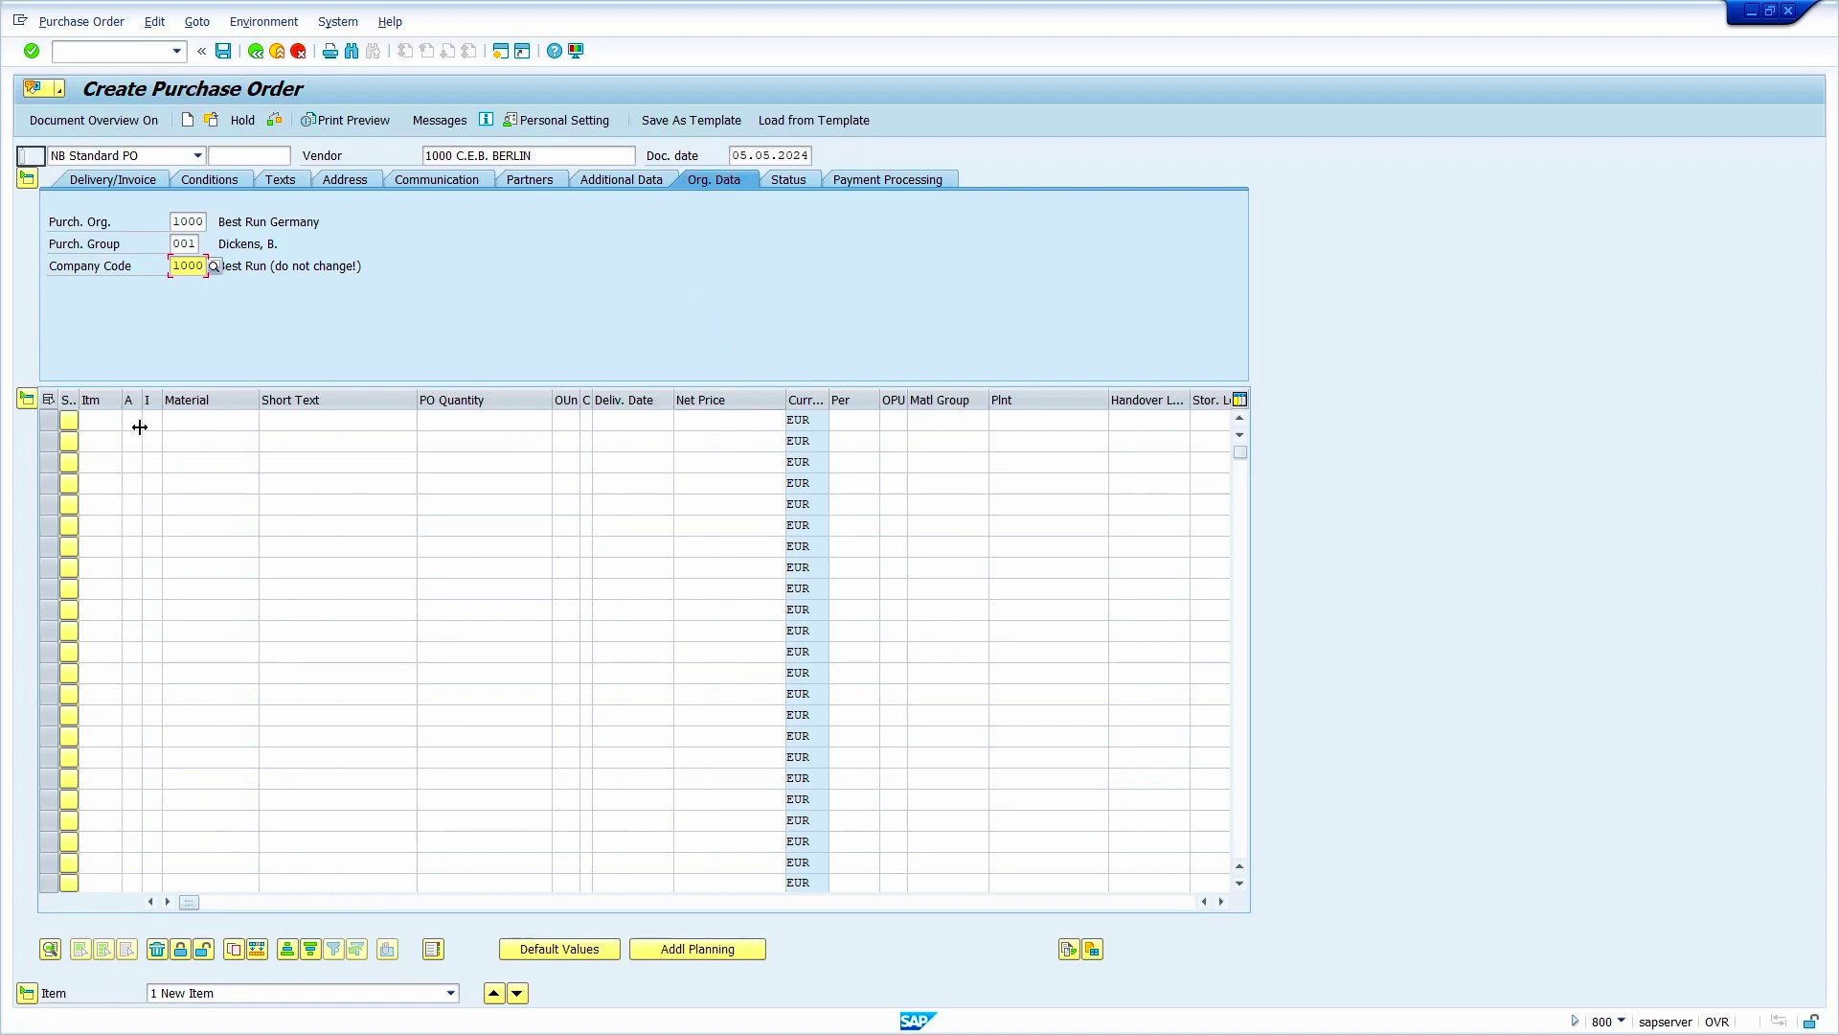
- Set account assignment category Q (Proj. make-to-order) on the first item row
{"action": "left_click", "coordinate": [214, 422]}
{"action": "left_click", "coordinate": [131, 420]}
{"action": "left_click", "coordinate": [150, 419]}
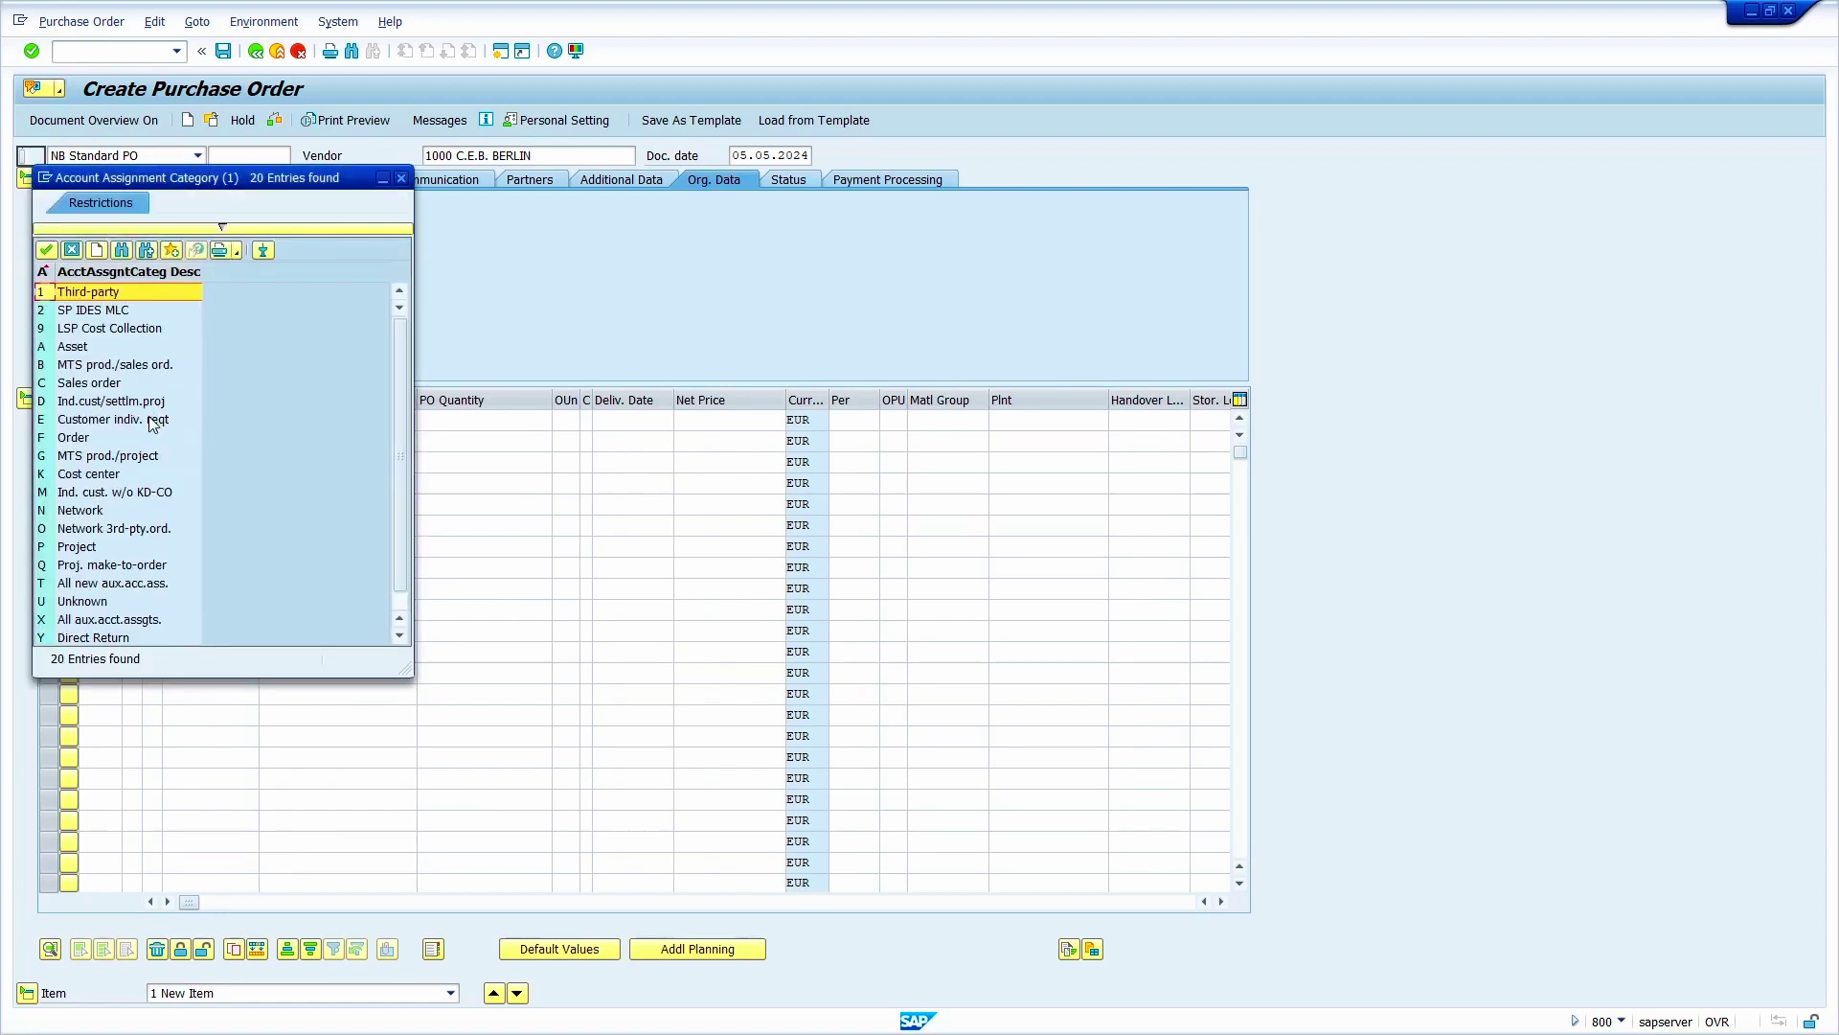
{"action": "left_click", "coordinate": [77, 567]}
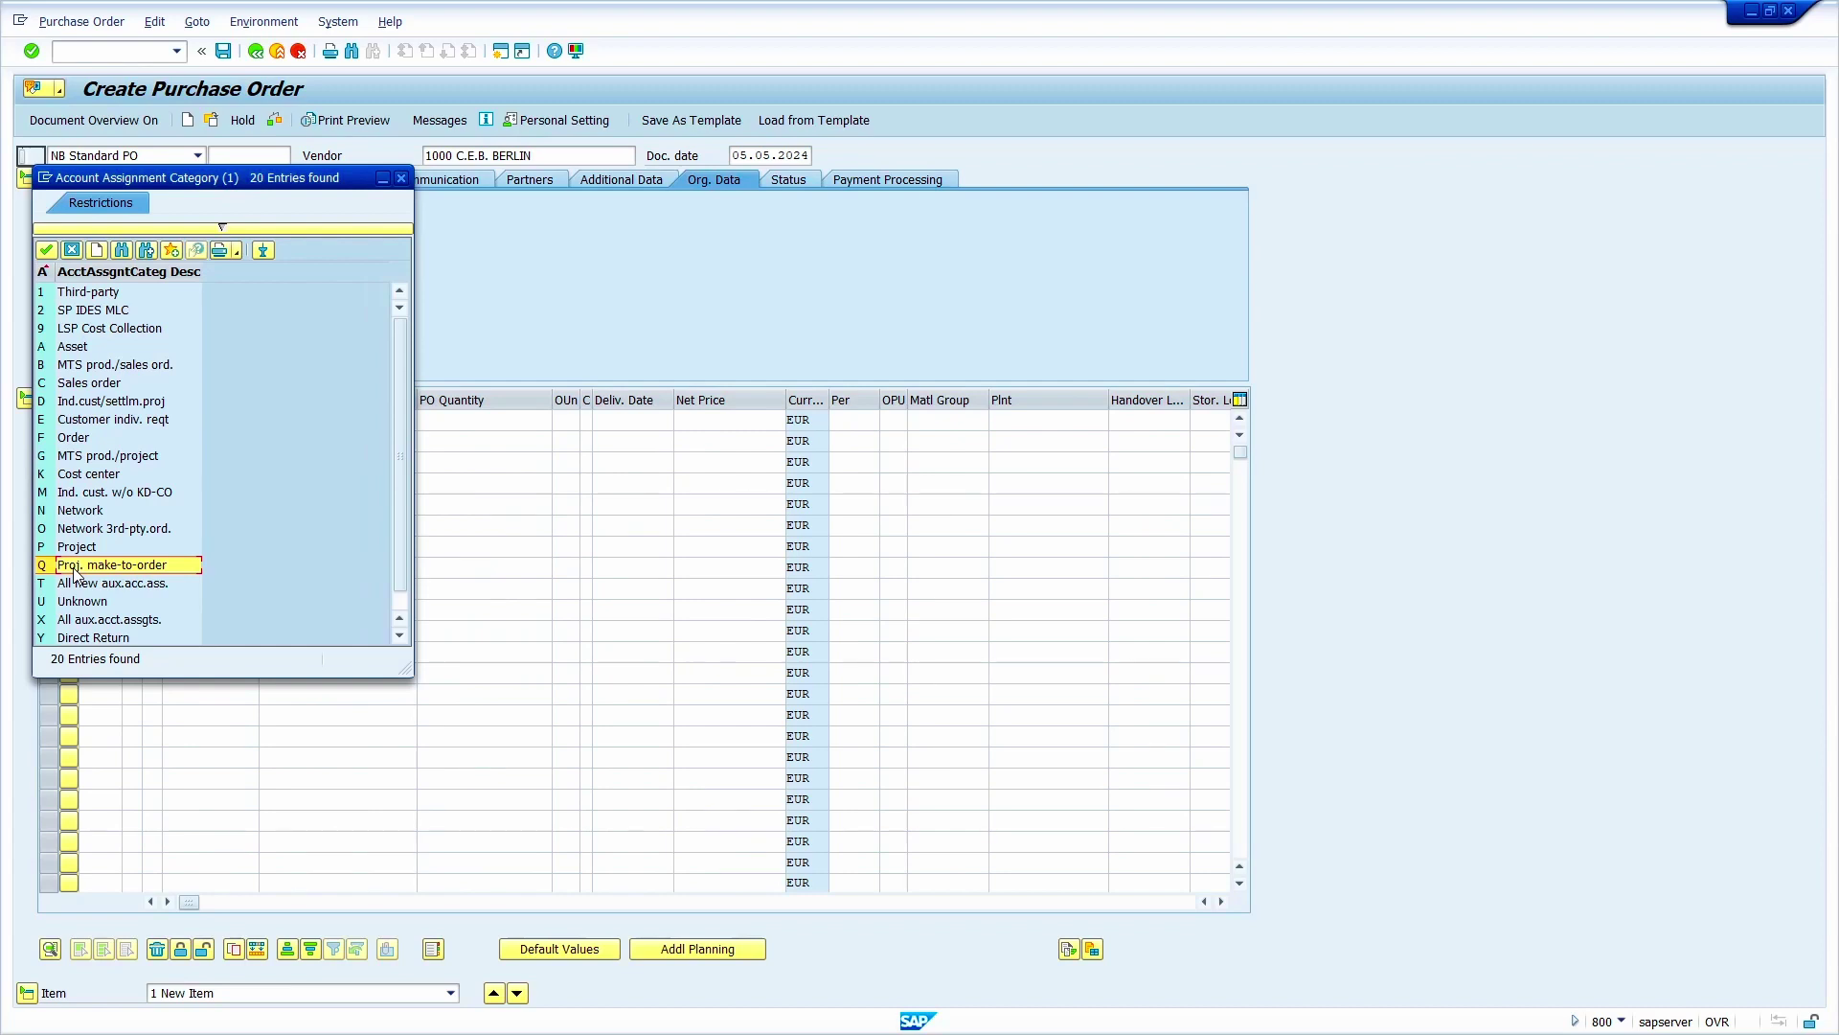
{"action": "double_click", "coordinate": [76, 567]}
{"action": "key", "text": "Tab"}
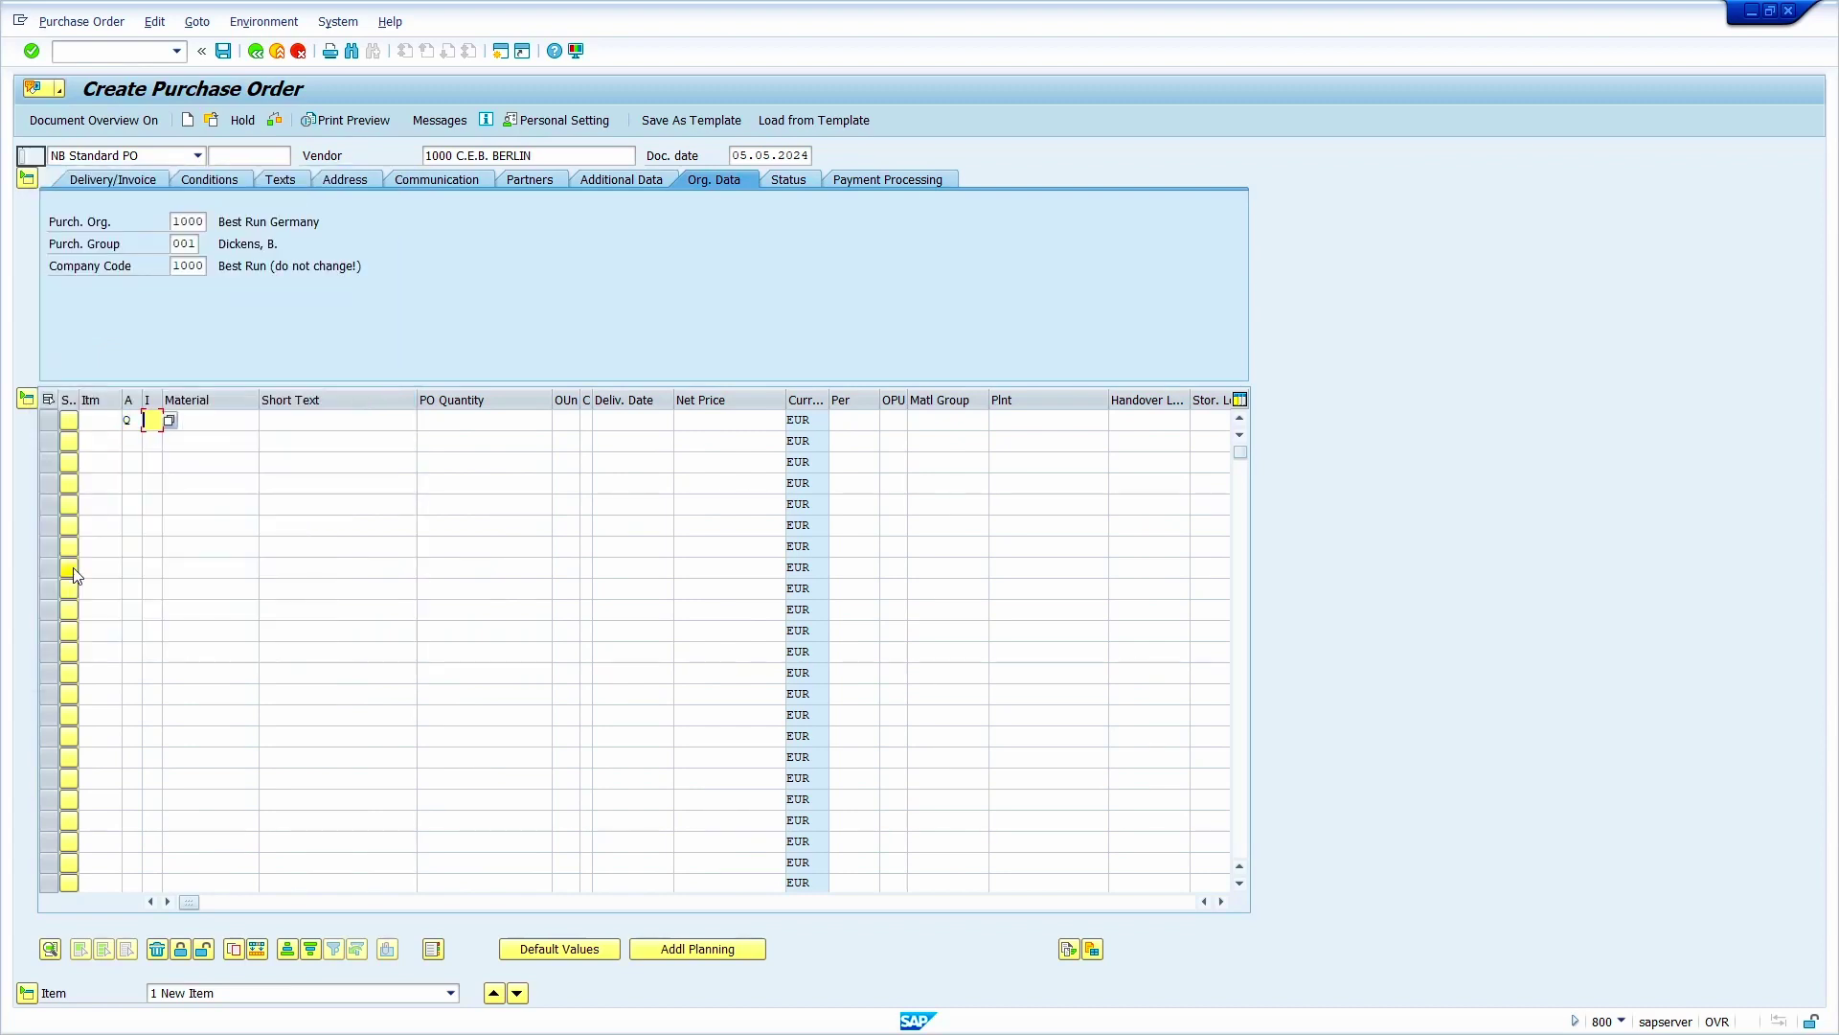
{"action": "key", "text": "Tab"}
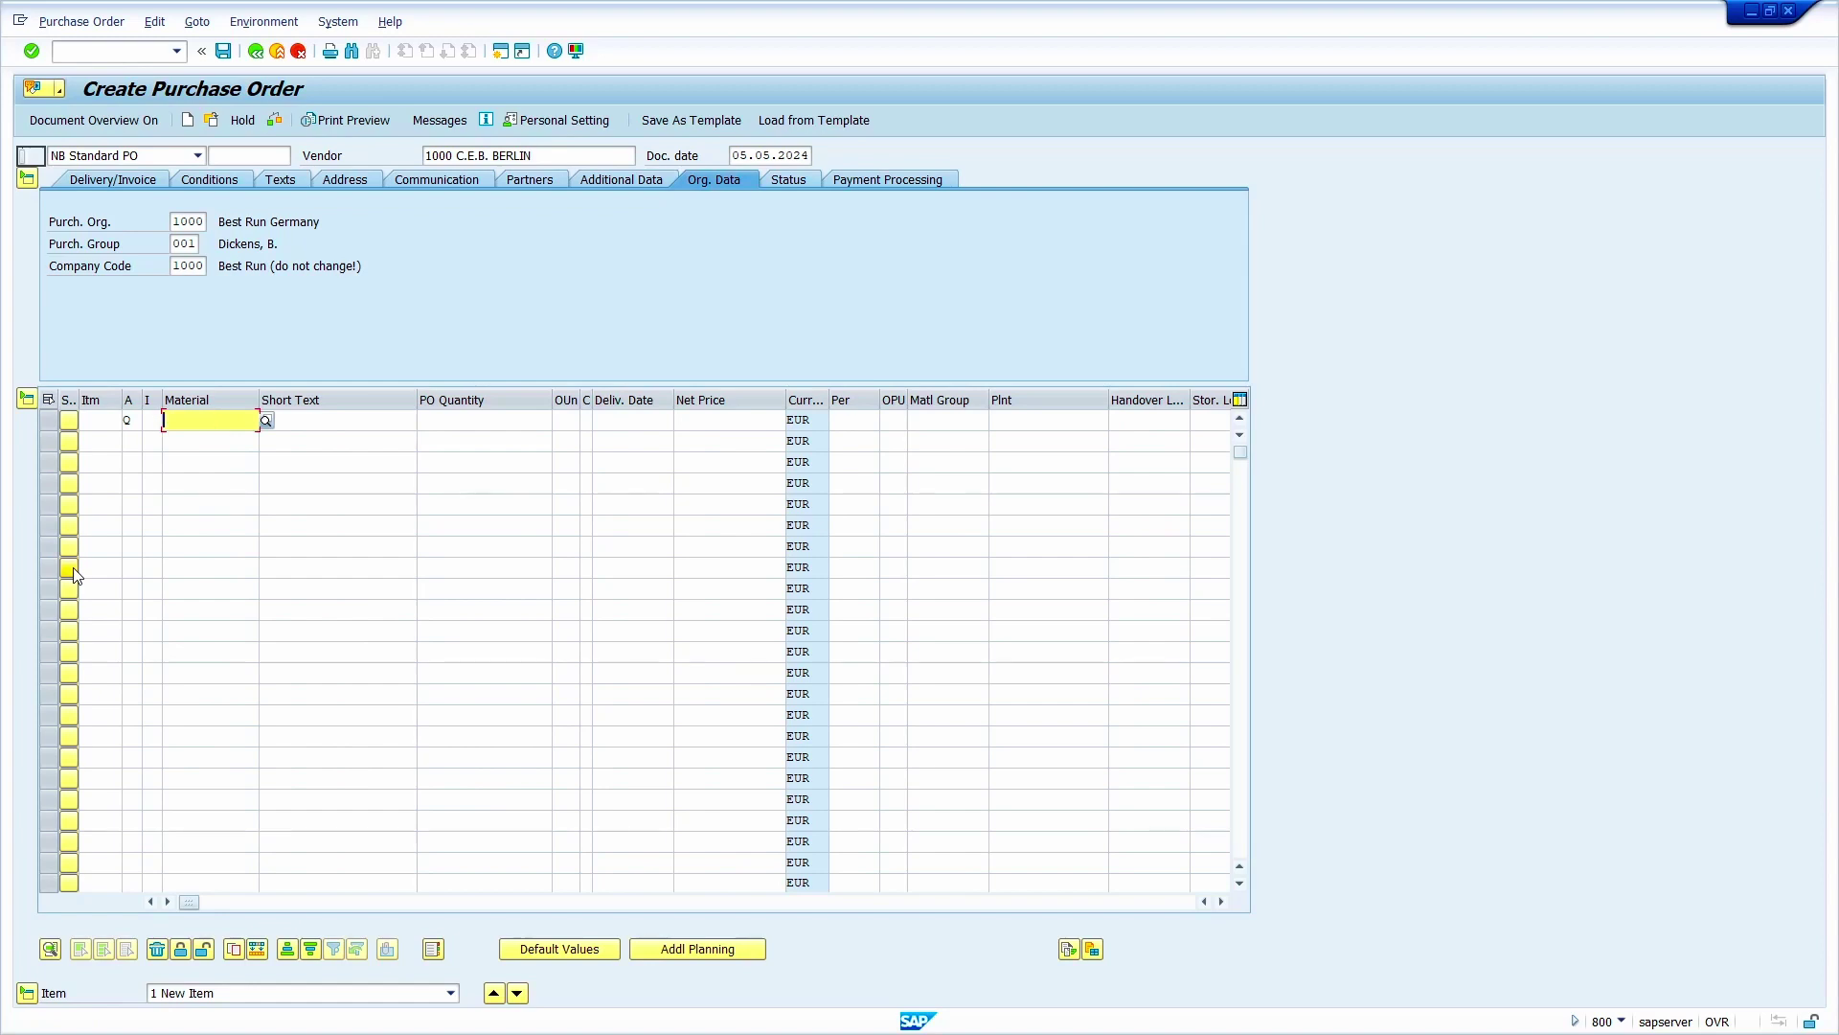
- Enter material 50066775 with quantity 100 on the first item
{"action": "key", "text": "super+v"}
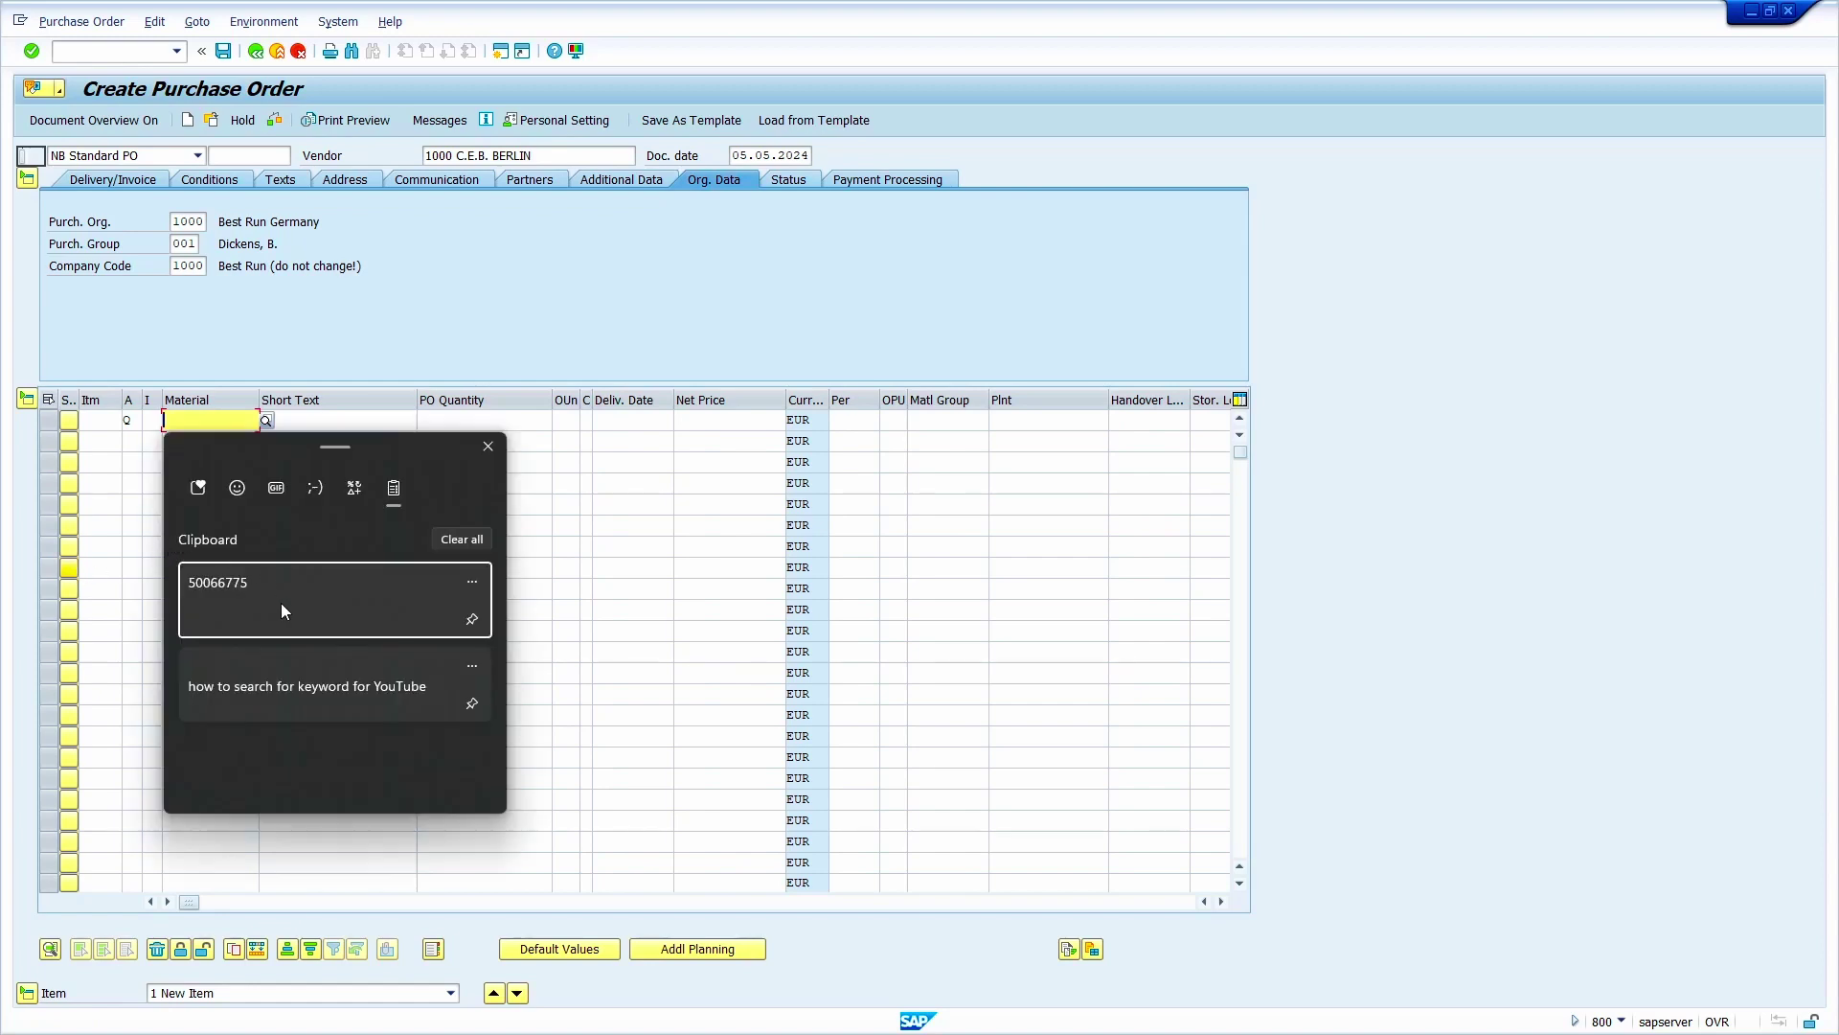
{"action": "left_click", "coordinate": [275, 600]}
{"action": "key", "text": "Tab"}
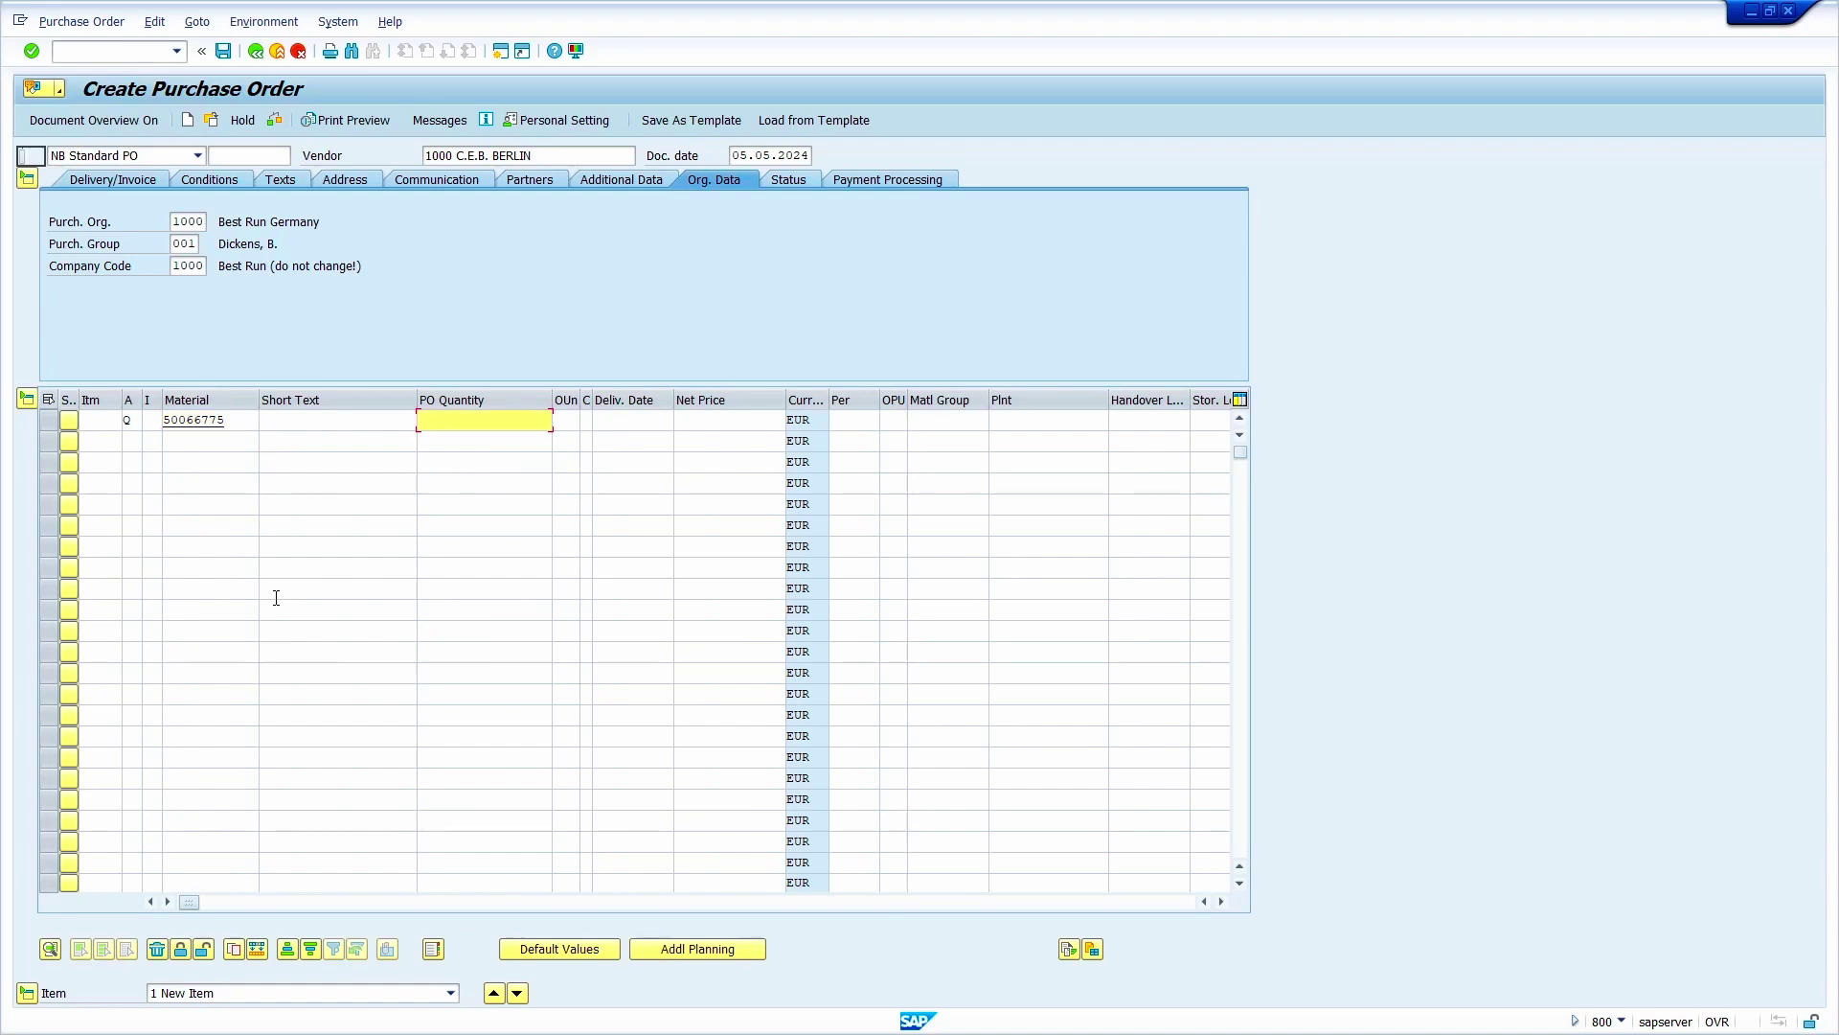
{"action": "type", "text": "100"}
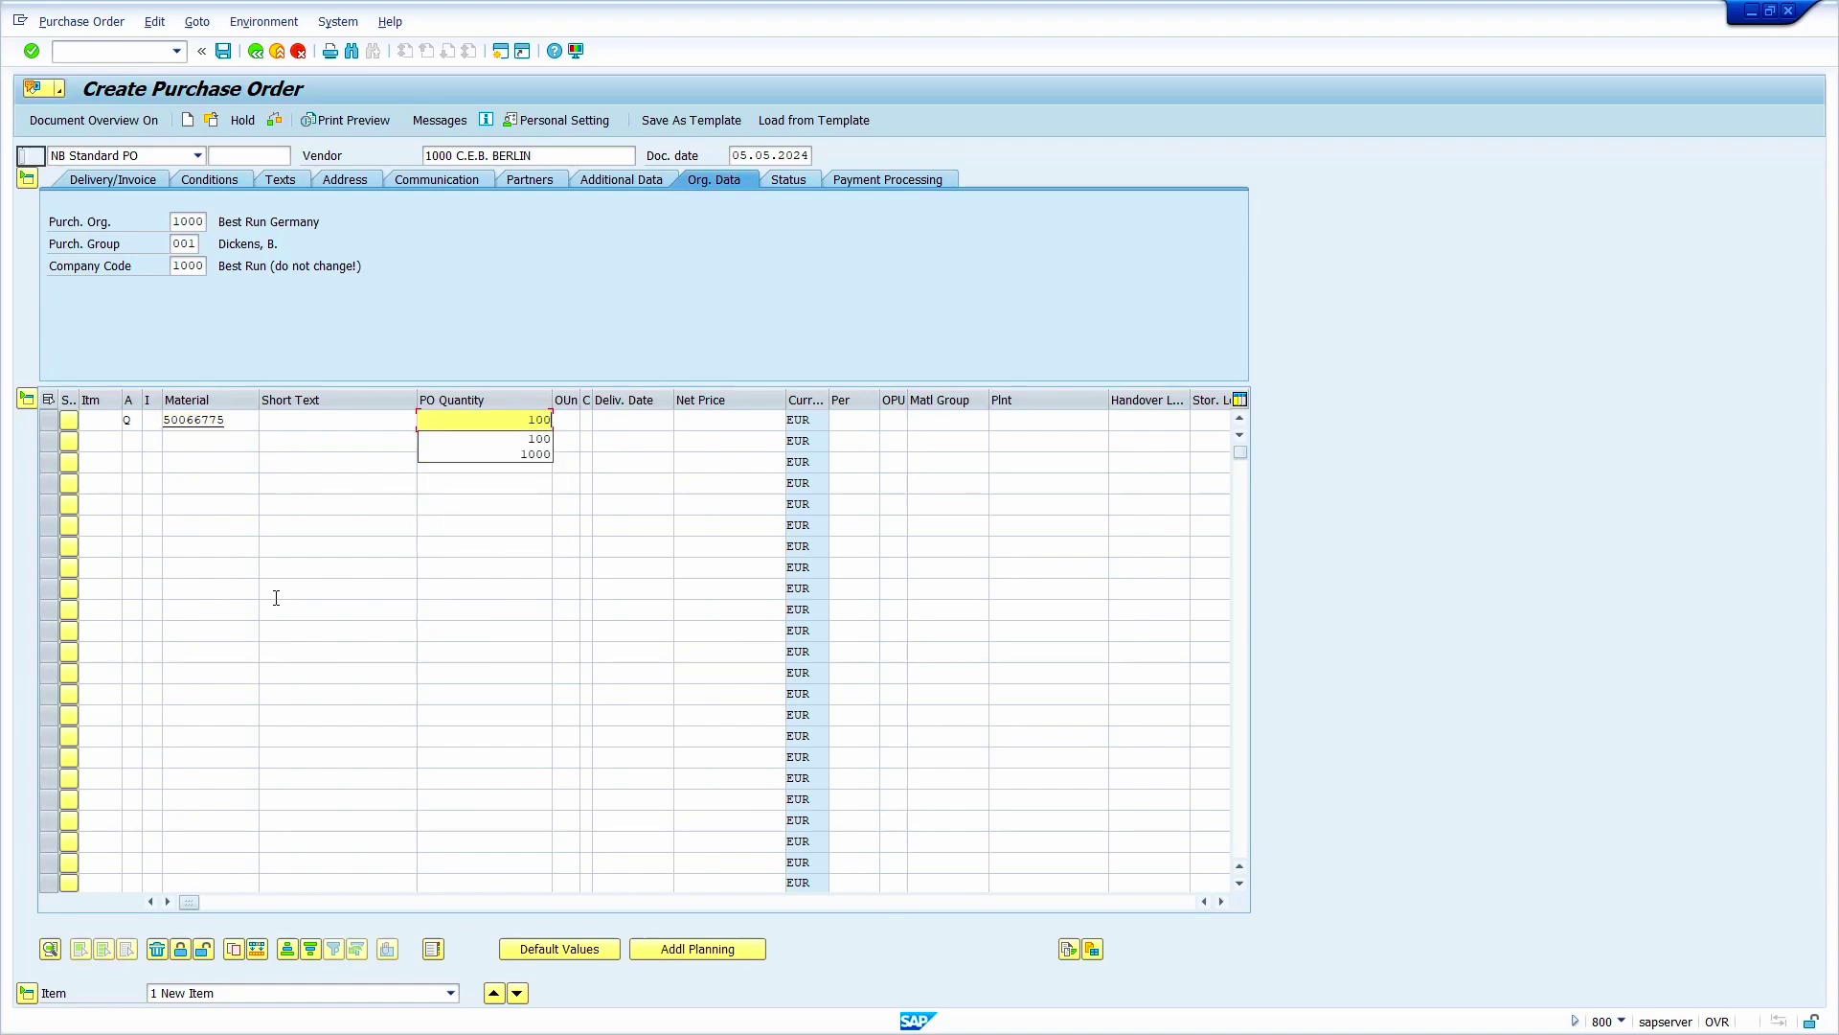
{"action": "key", "text": "Tab"}
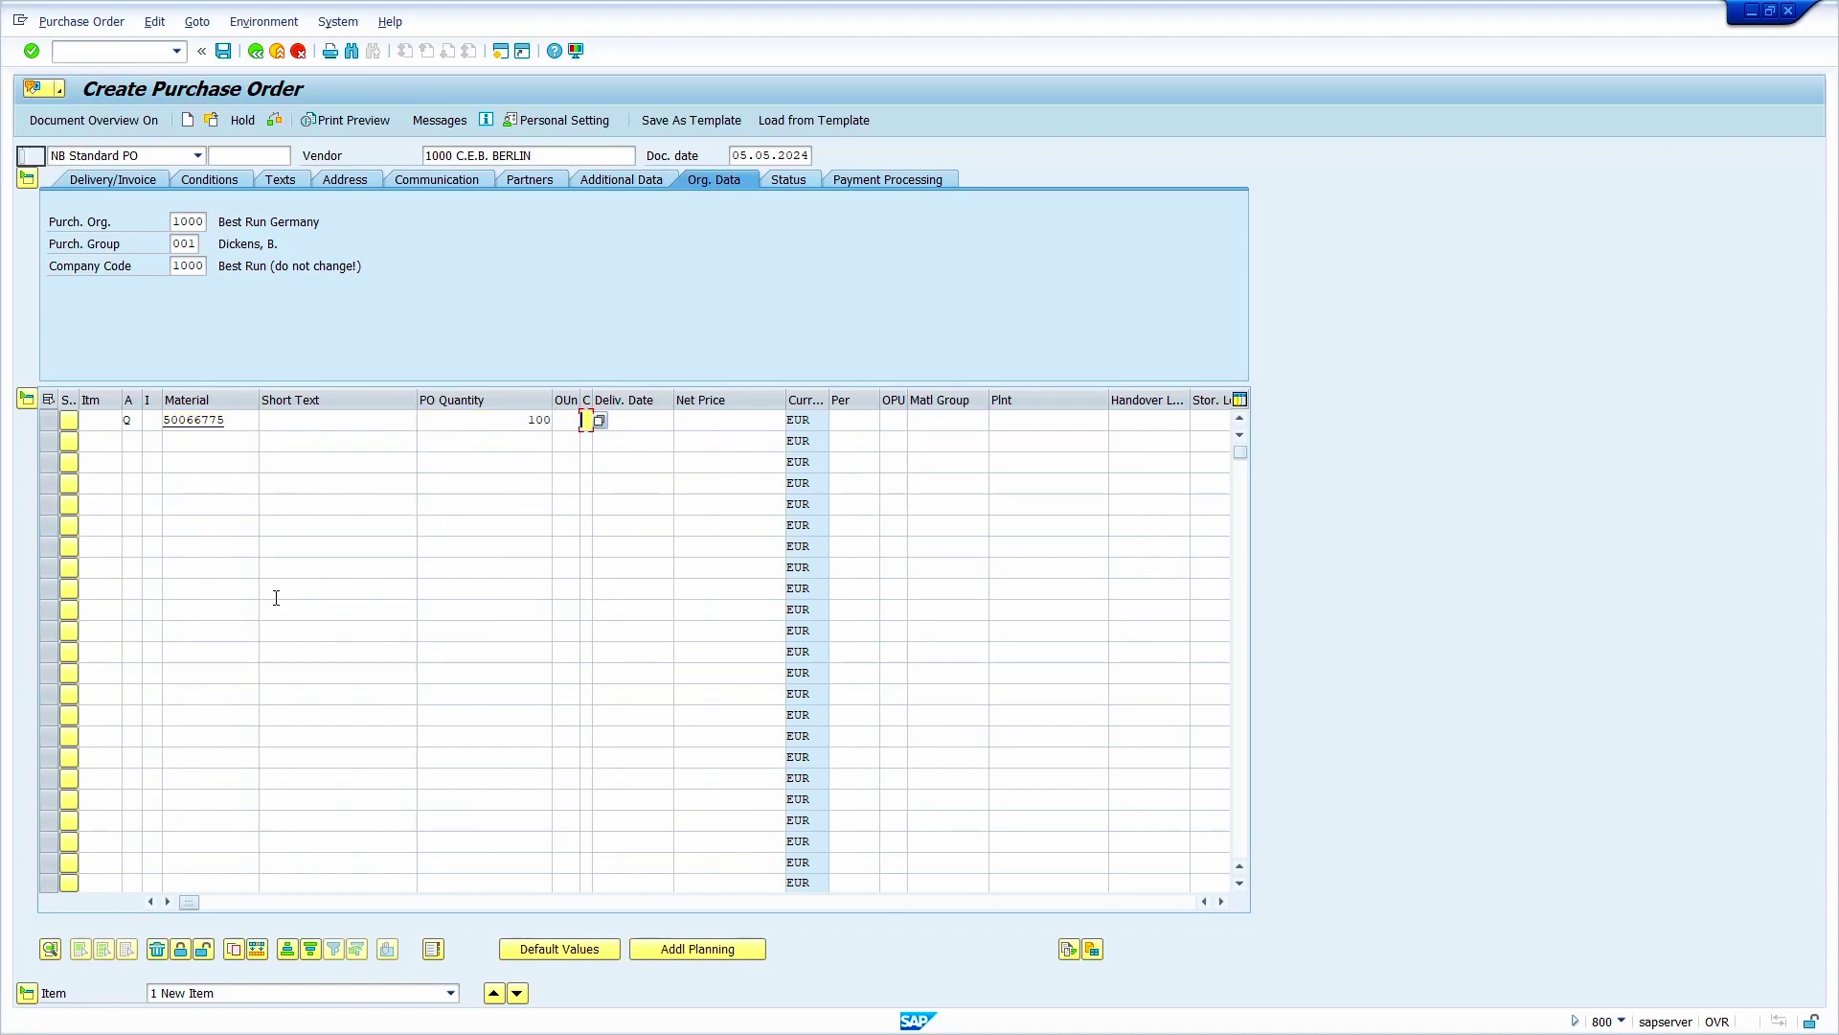
- Give the item net price 12, plant 1000 and storage location raw1
{"action": "key", "text": "Tab"}
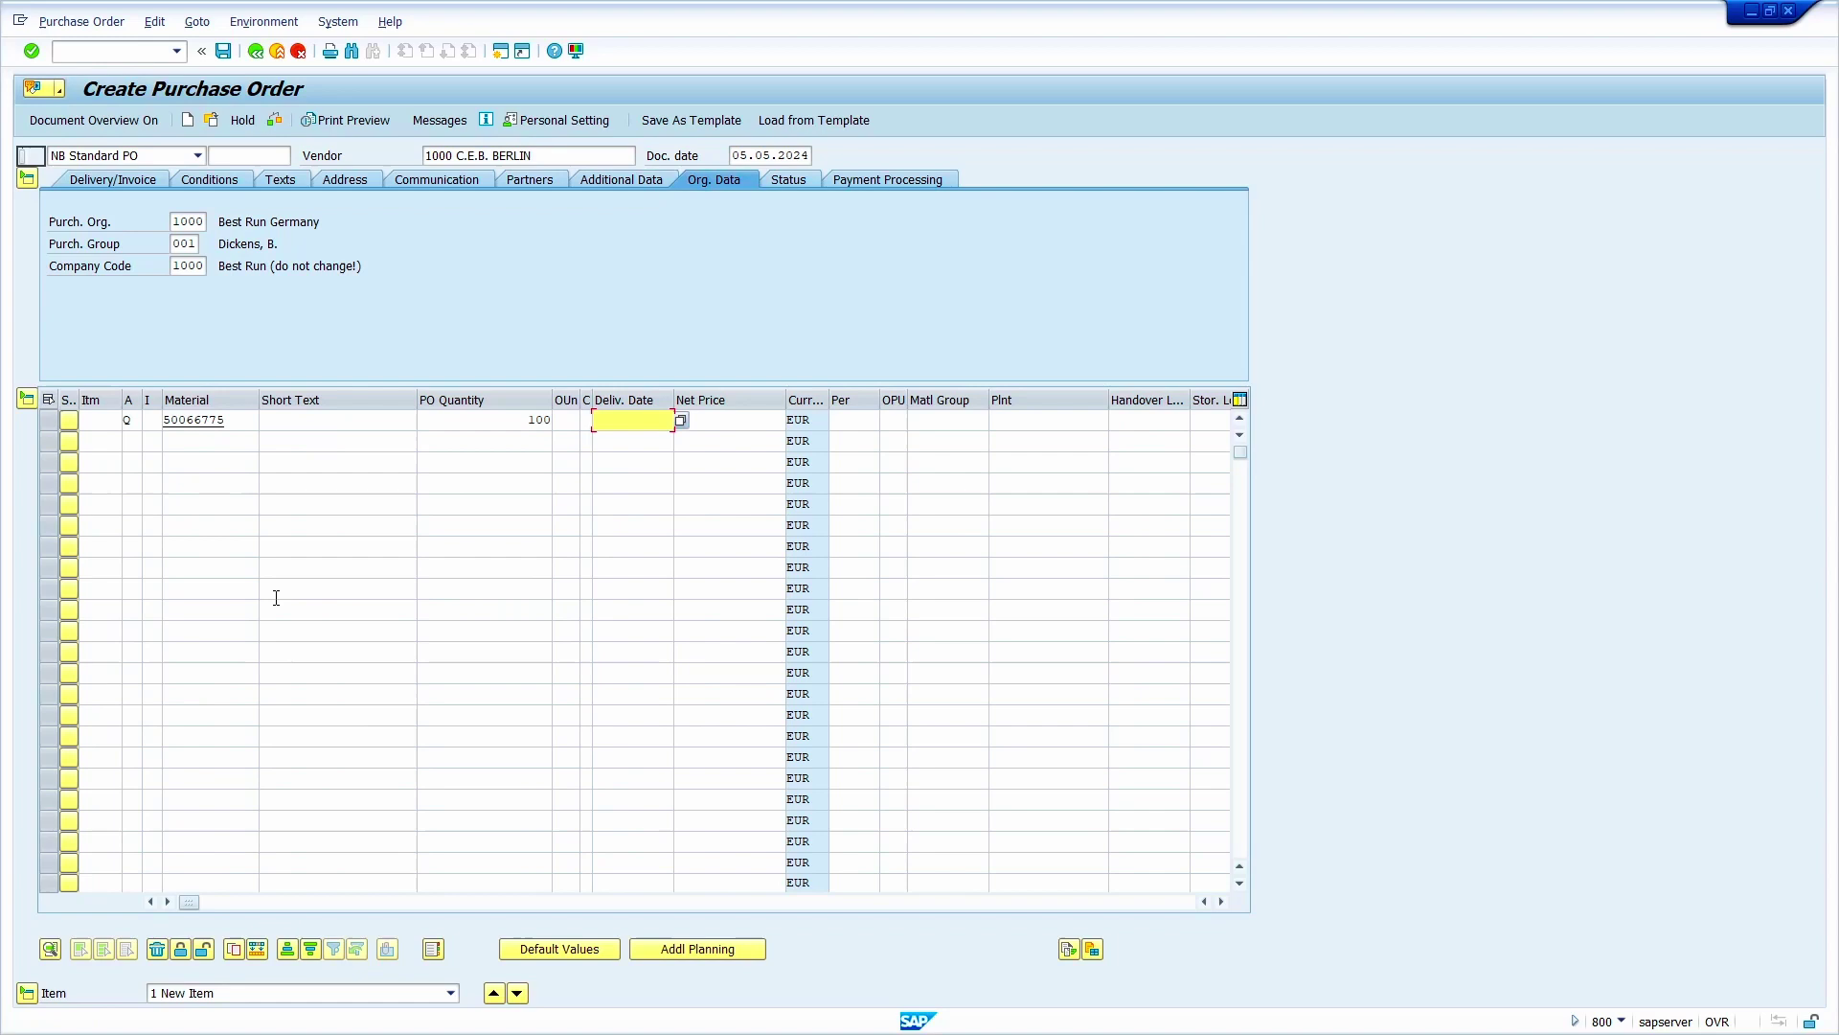
{"action": "key", "text": "Tab"}
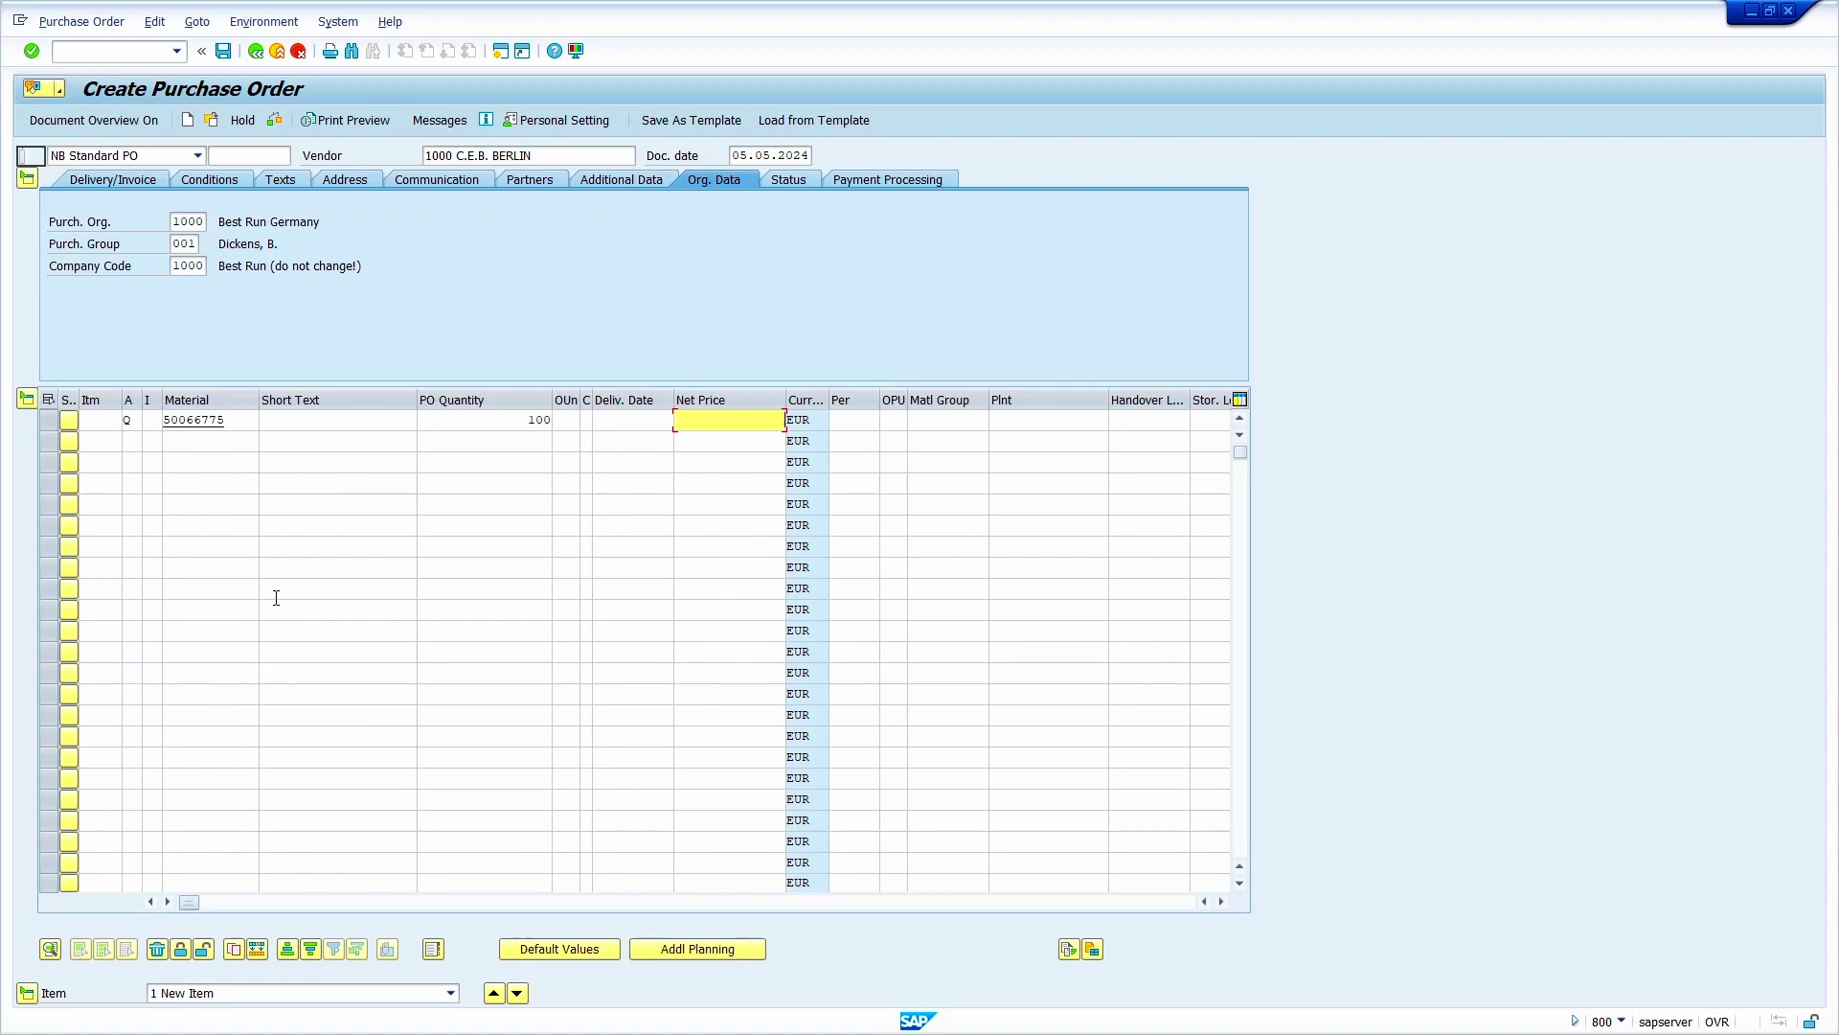
{"action": "type", "text": "12"}
{"action": "key", "text": "Tab"}
{"action": "key", "text": "Tab"}
{"action": "key", "text": "Tab"}
{"action": "key", "text": "Tab"}
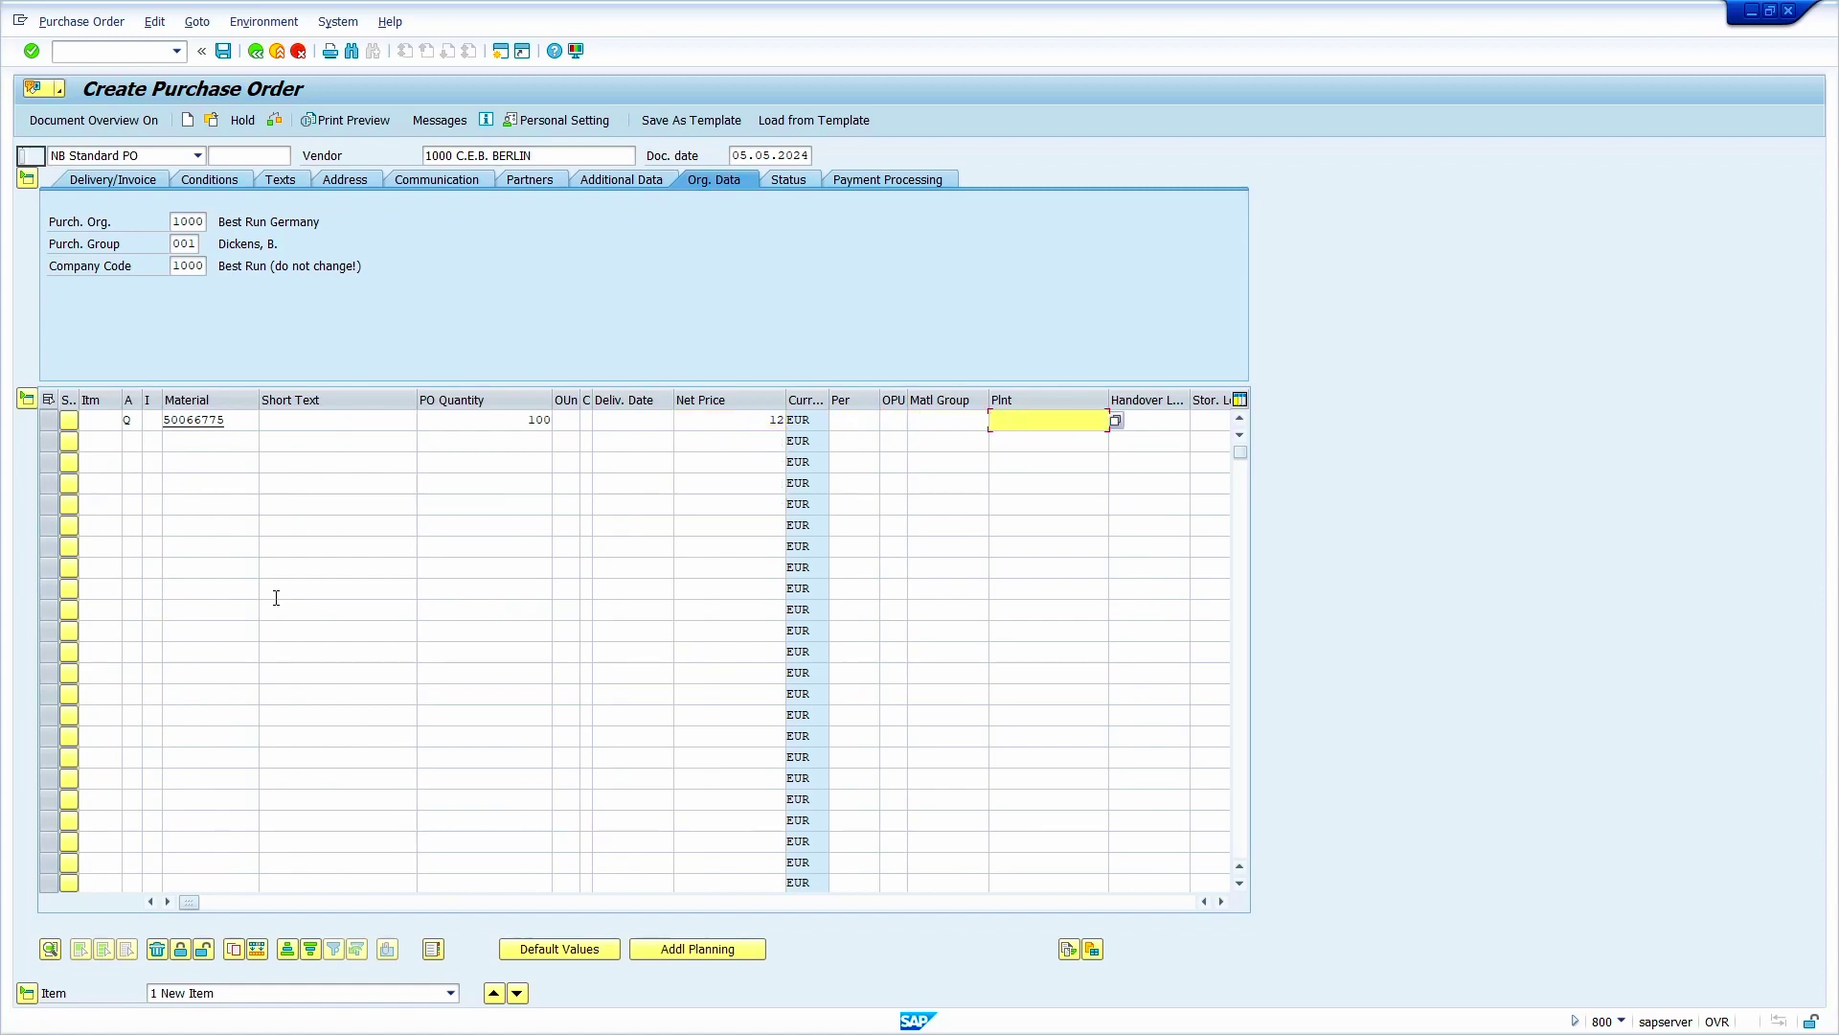
{"action": "type", "text": "1000"}
{"action": "key", "text": "Tab"}
{"action": "key", "text": "Tab"}
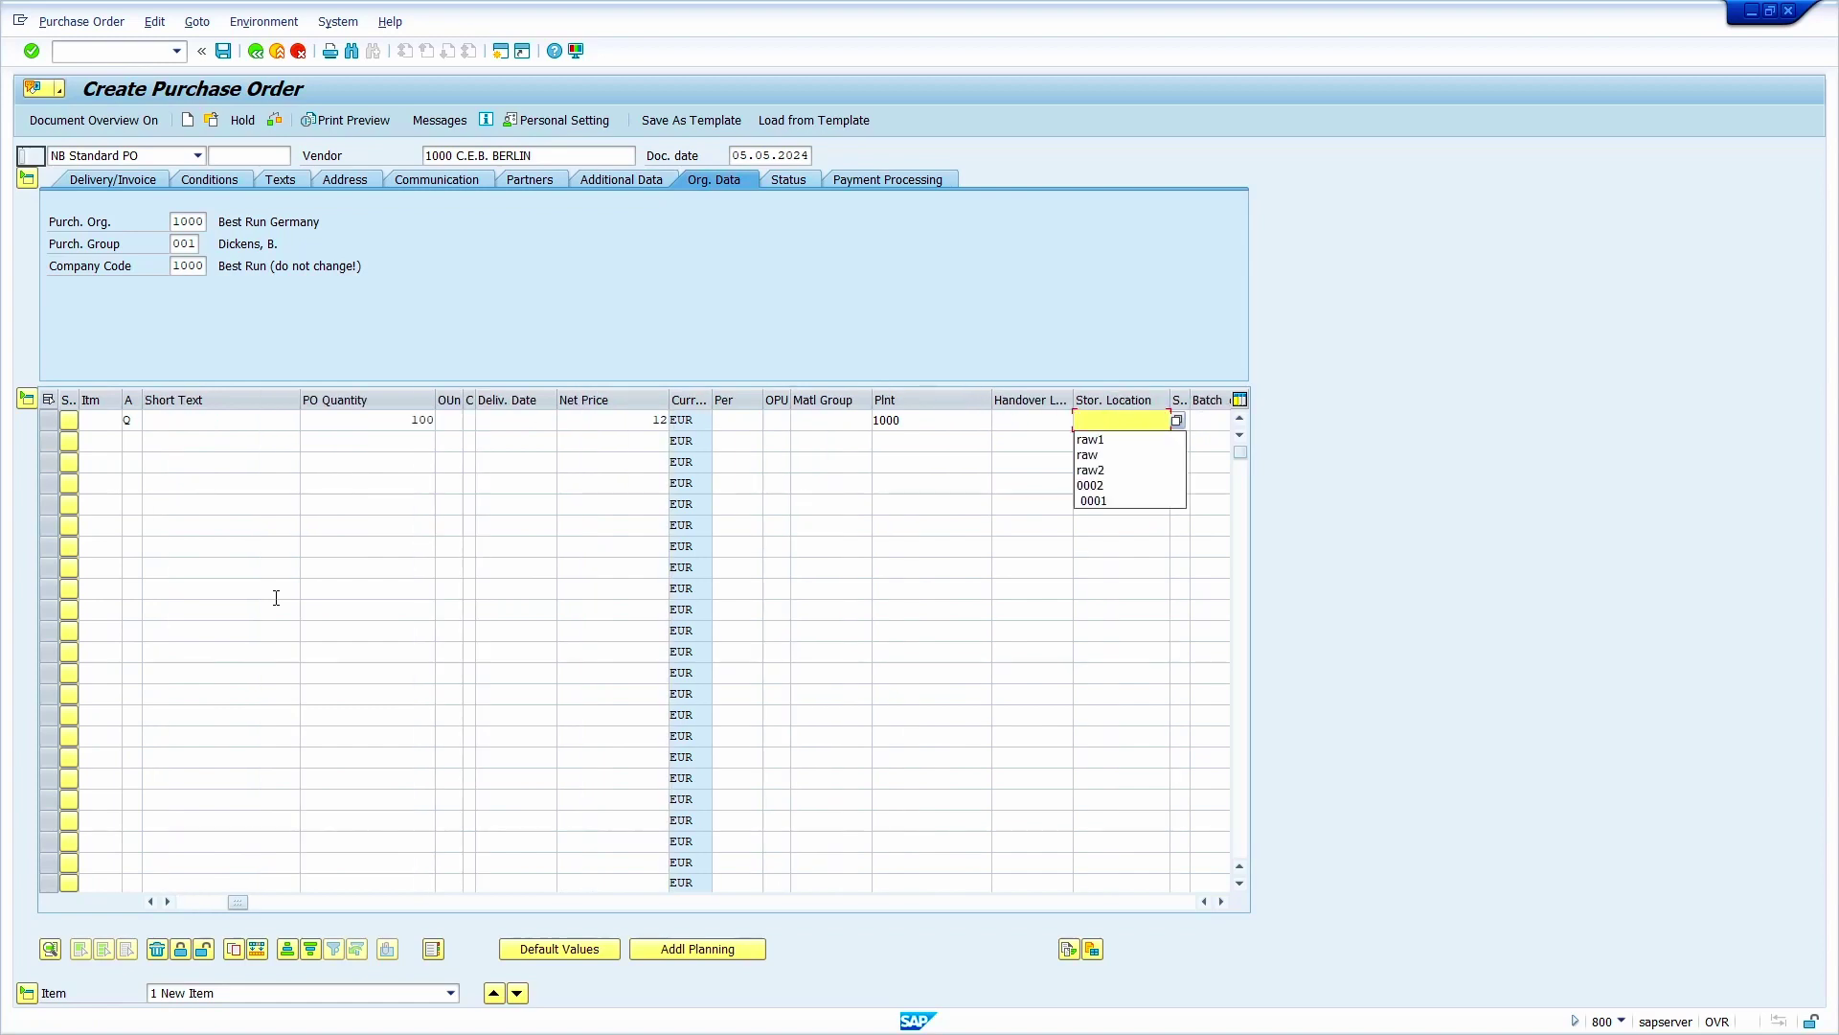
{"action": "key", "text": "Down"}
{"action": "key", "text": "Return"}
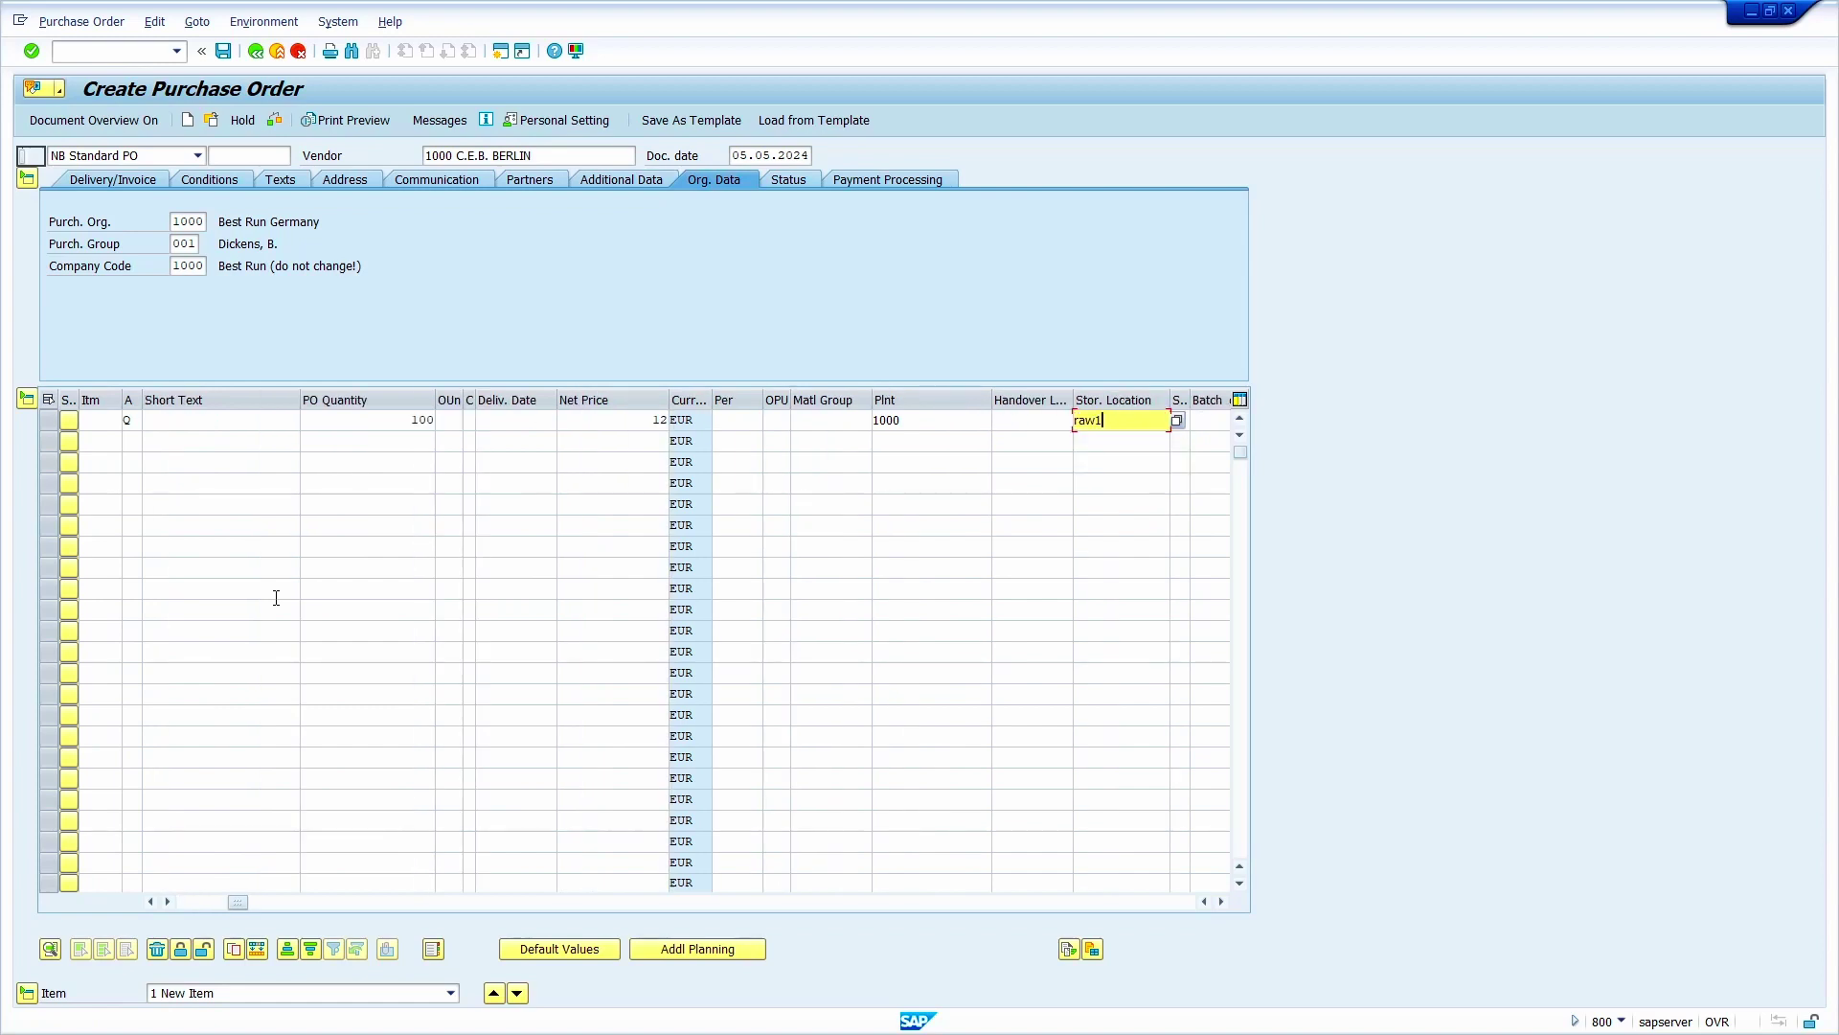
- Assign WBS element T-10061 to item 10, bringing G/L account 300000 and CO area 1000
{"action": "key", "text": "Return"}
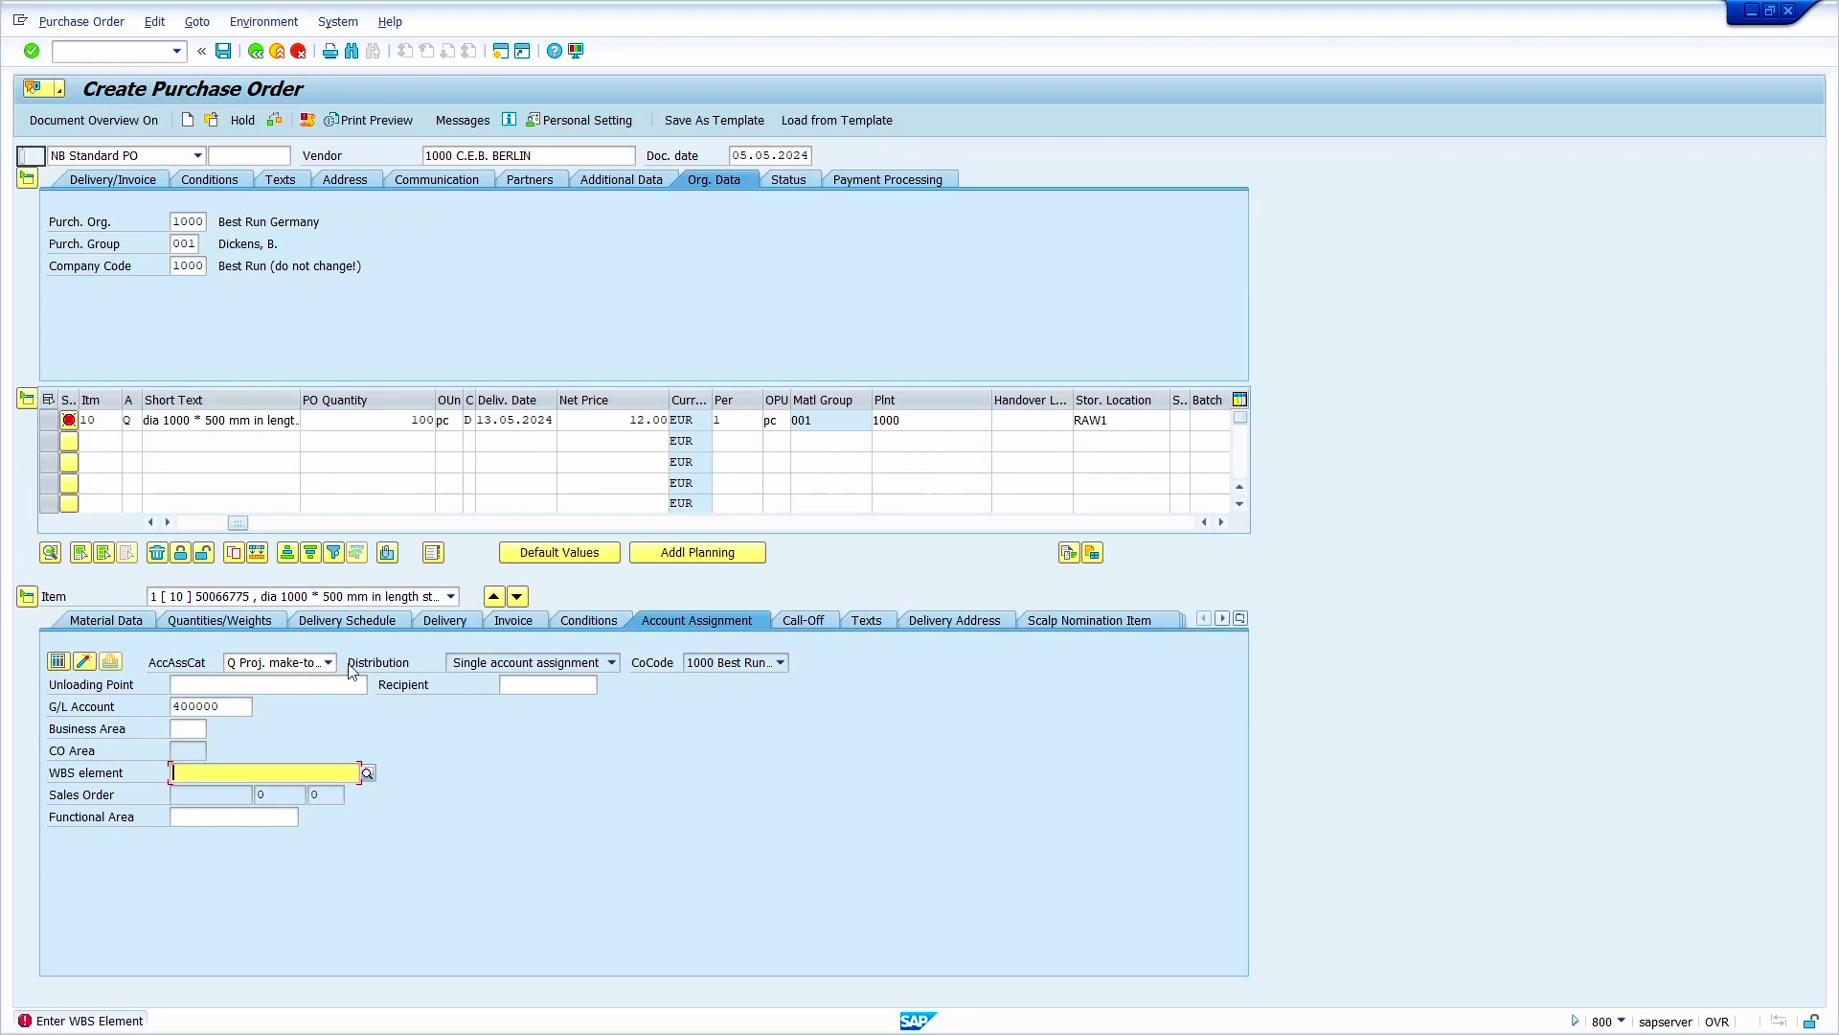
{"action": "left_click", "coordinate": [201, 772]}
{"action": "left_click", "coordinate": [224, 792]}
{"action": "key", "text": "Return"}
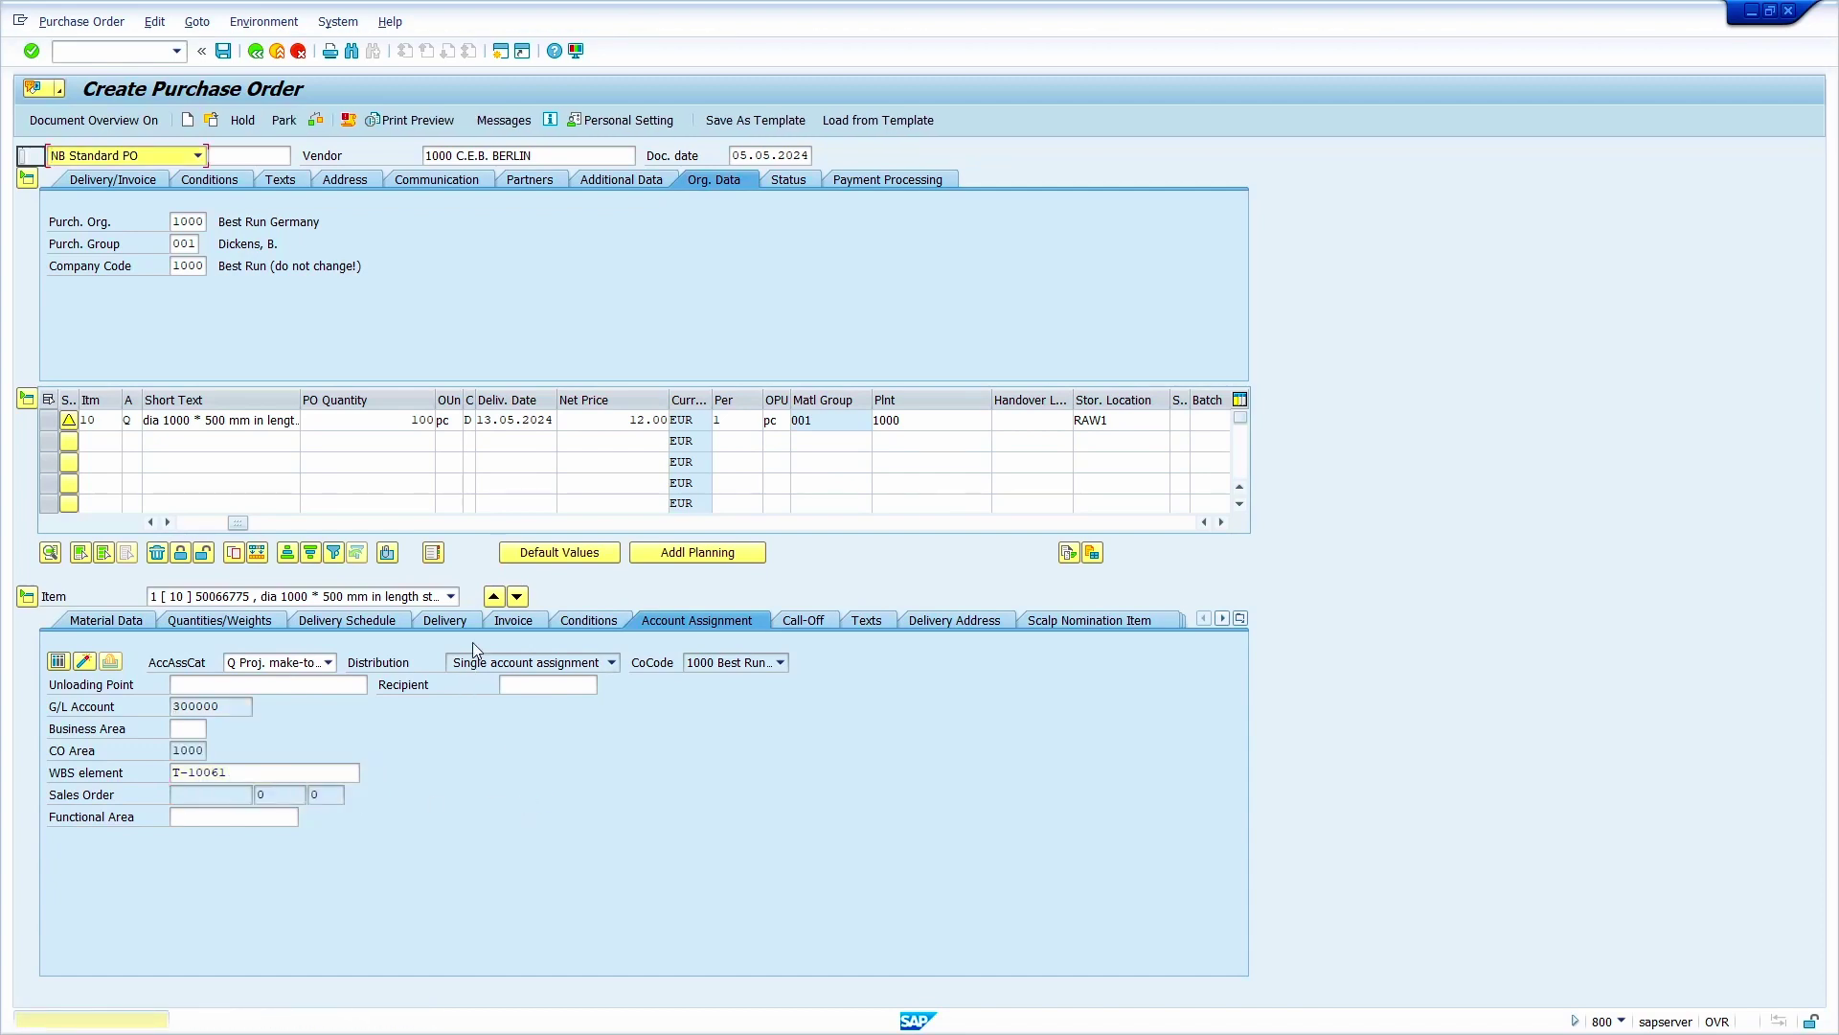
- Change item 10's tax code from V0 to 1I and review the resulting 120 EUR tax
{"action": "left_click", "coordinate": [514, 620]}
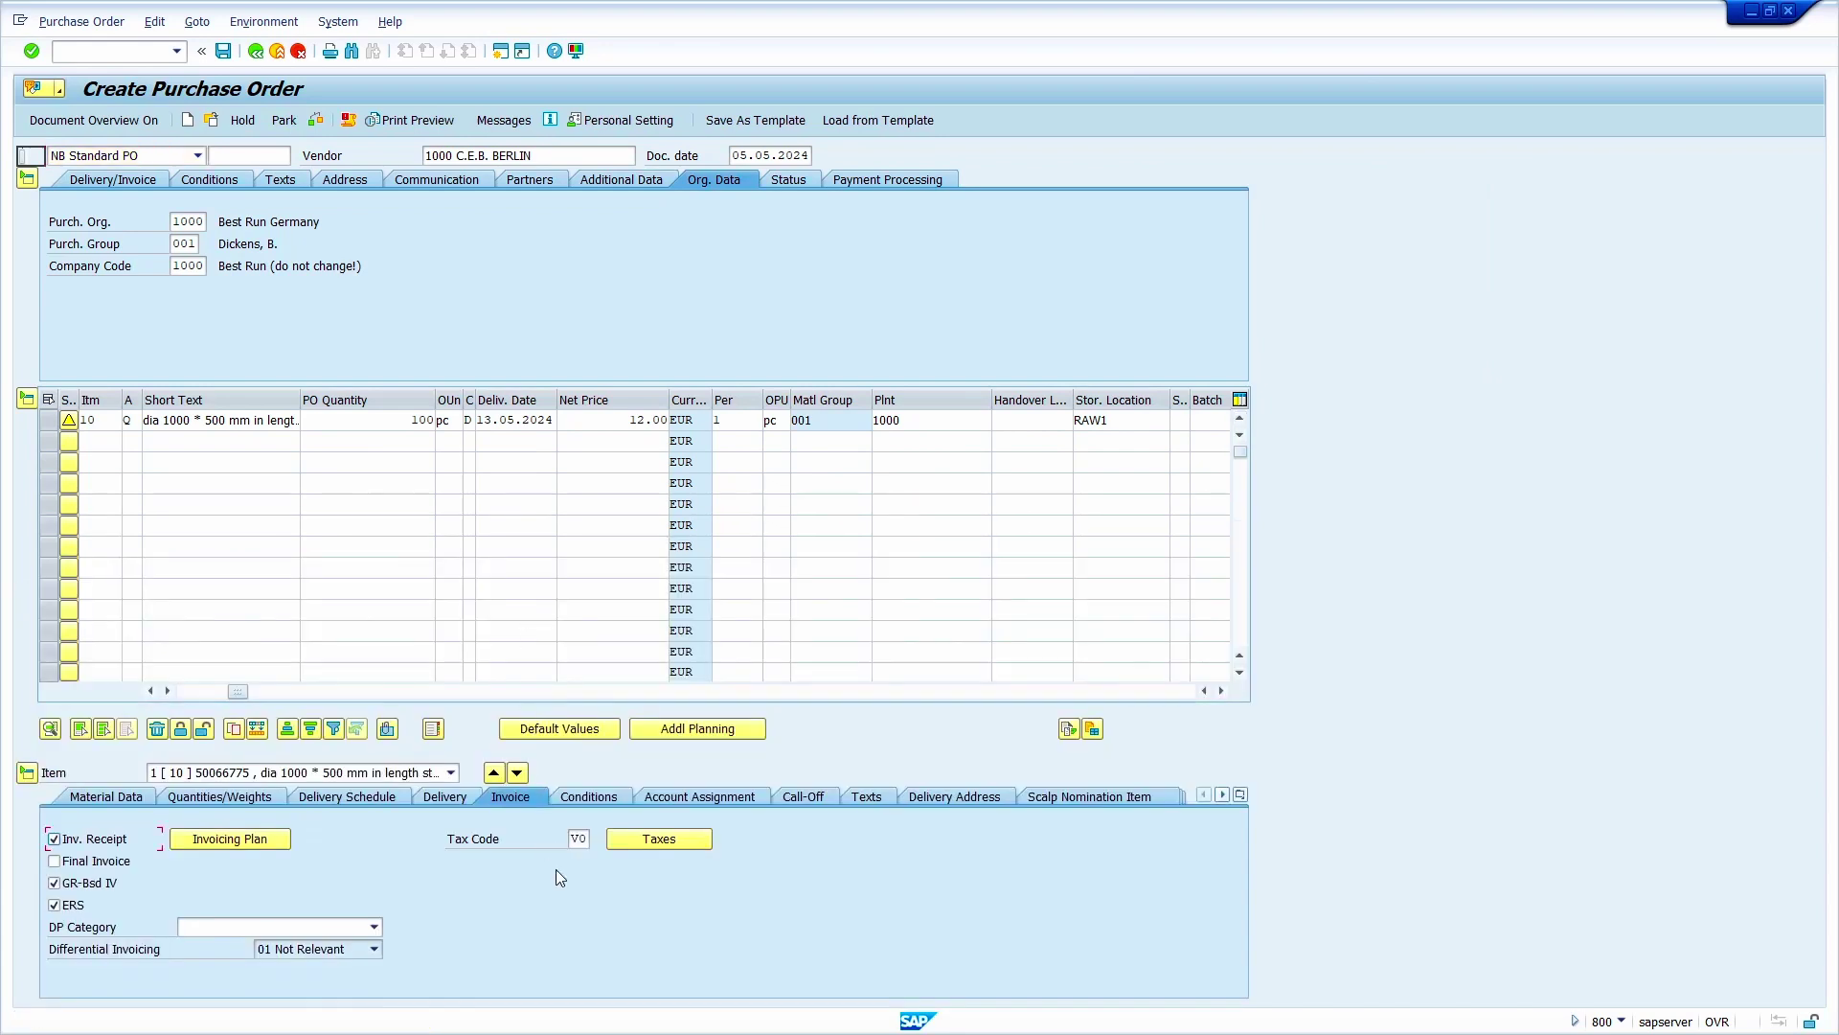
{"action": "left_click", "coordinate": [582, 838]}
{"action": "key", "text": "Delete"}
{"action": "key", "text": "Delete"}
{"action": "left_click", "coordinate": [580, 857]}
{"action": "left_click", "coordinate": [666, 841]}
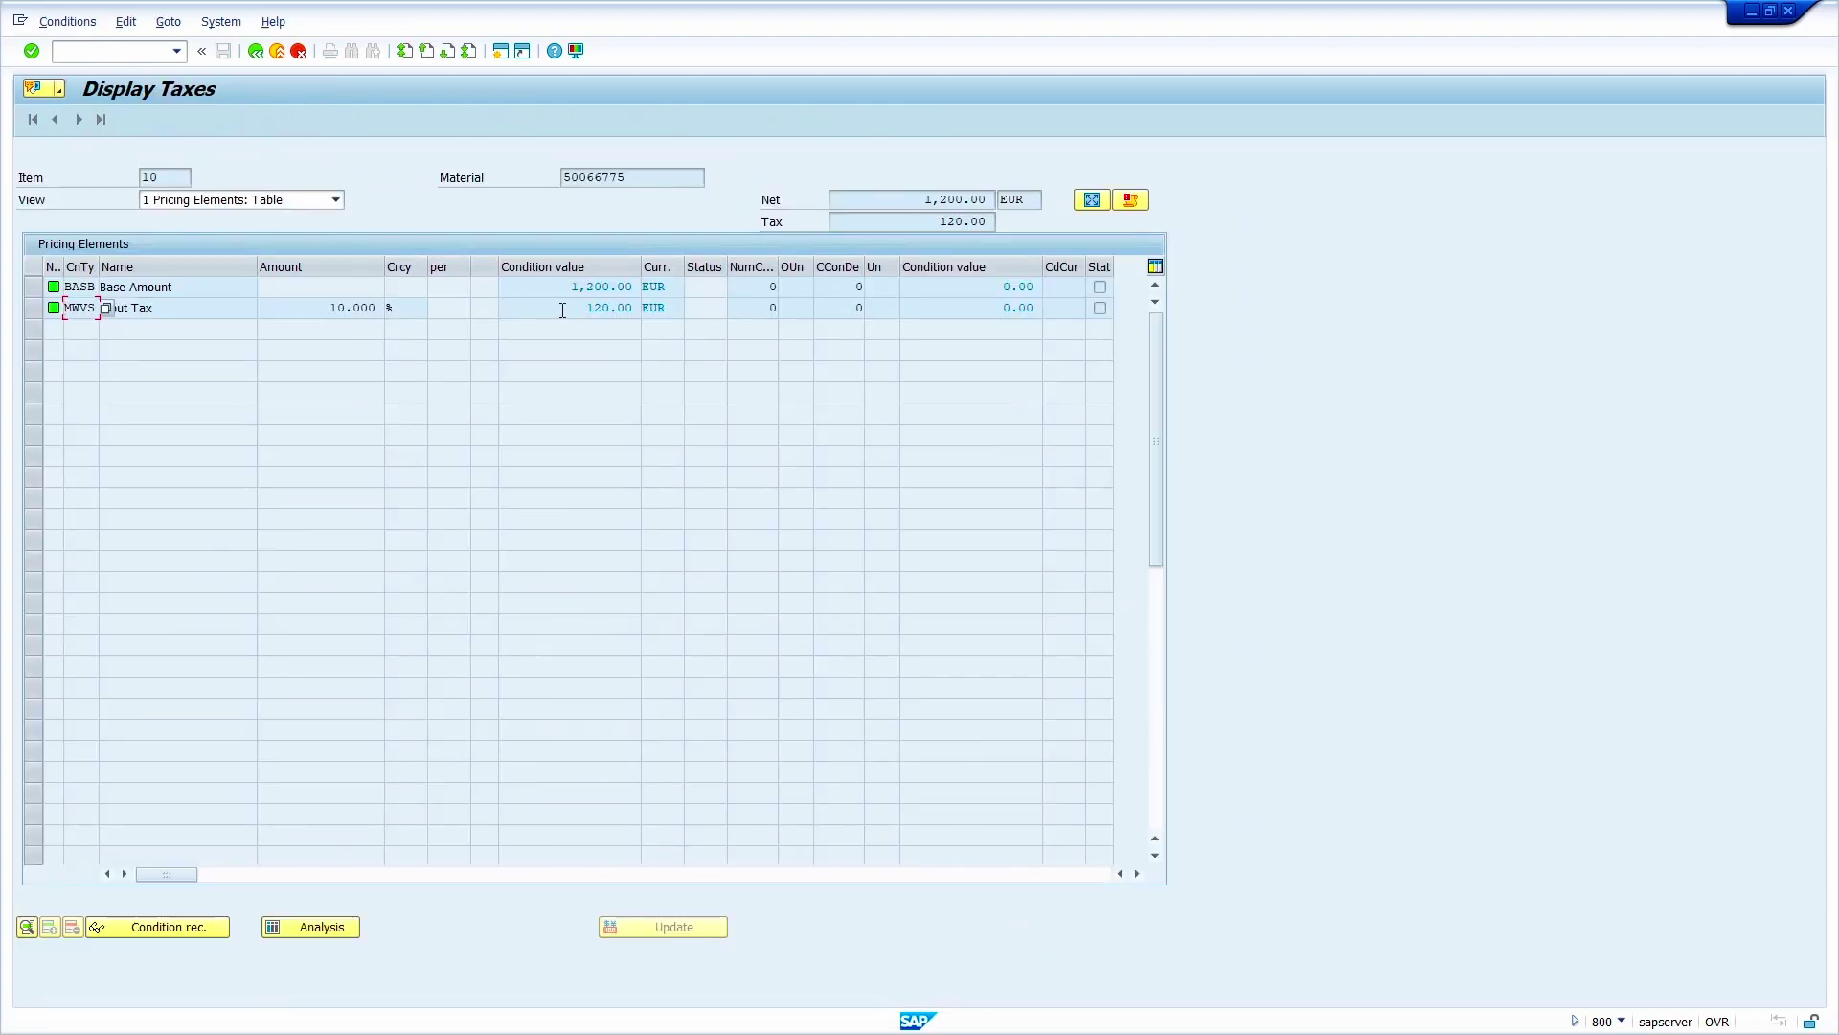
{"action": "left_click", "coordinate": [255, 52]}
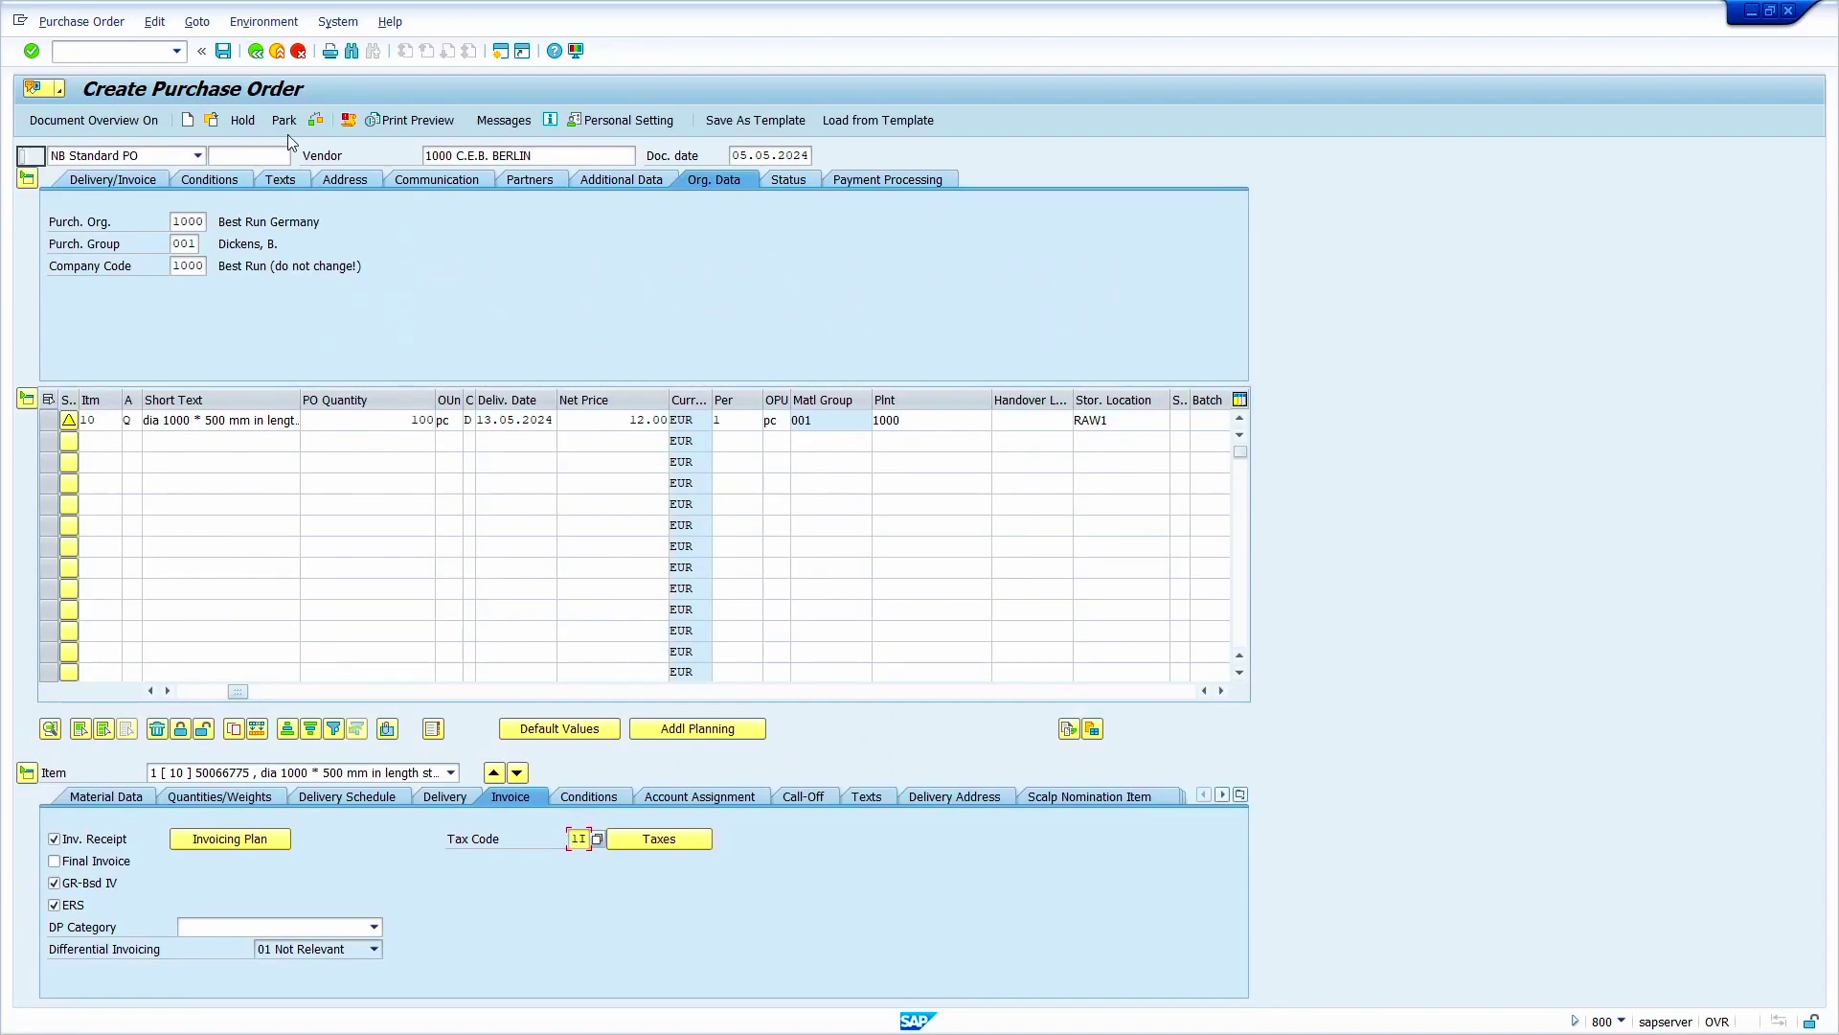
{"action": "left_click", "coordinate": [317, 122]}
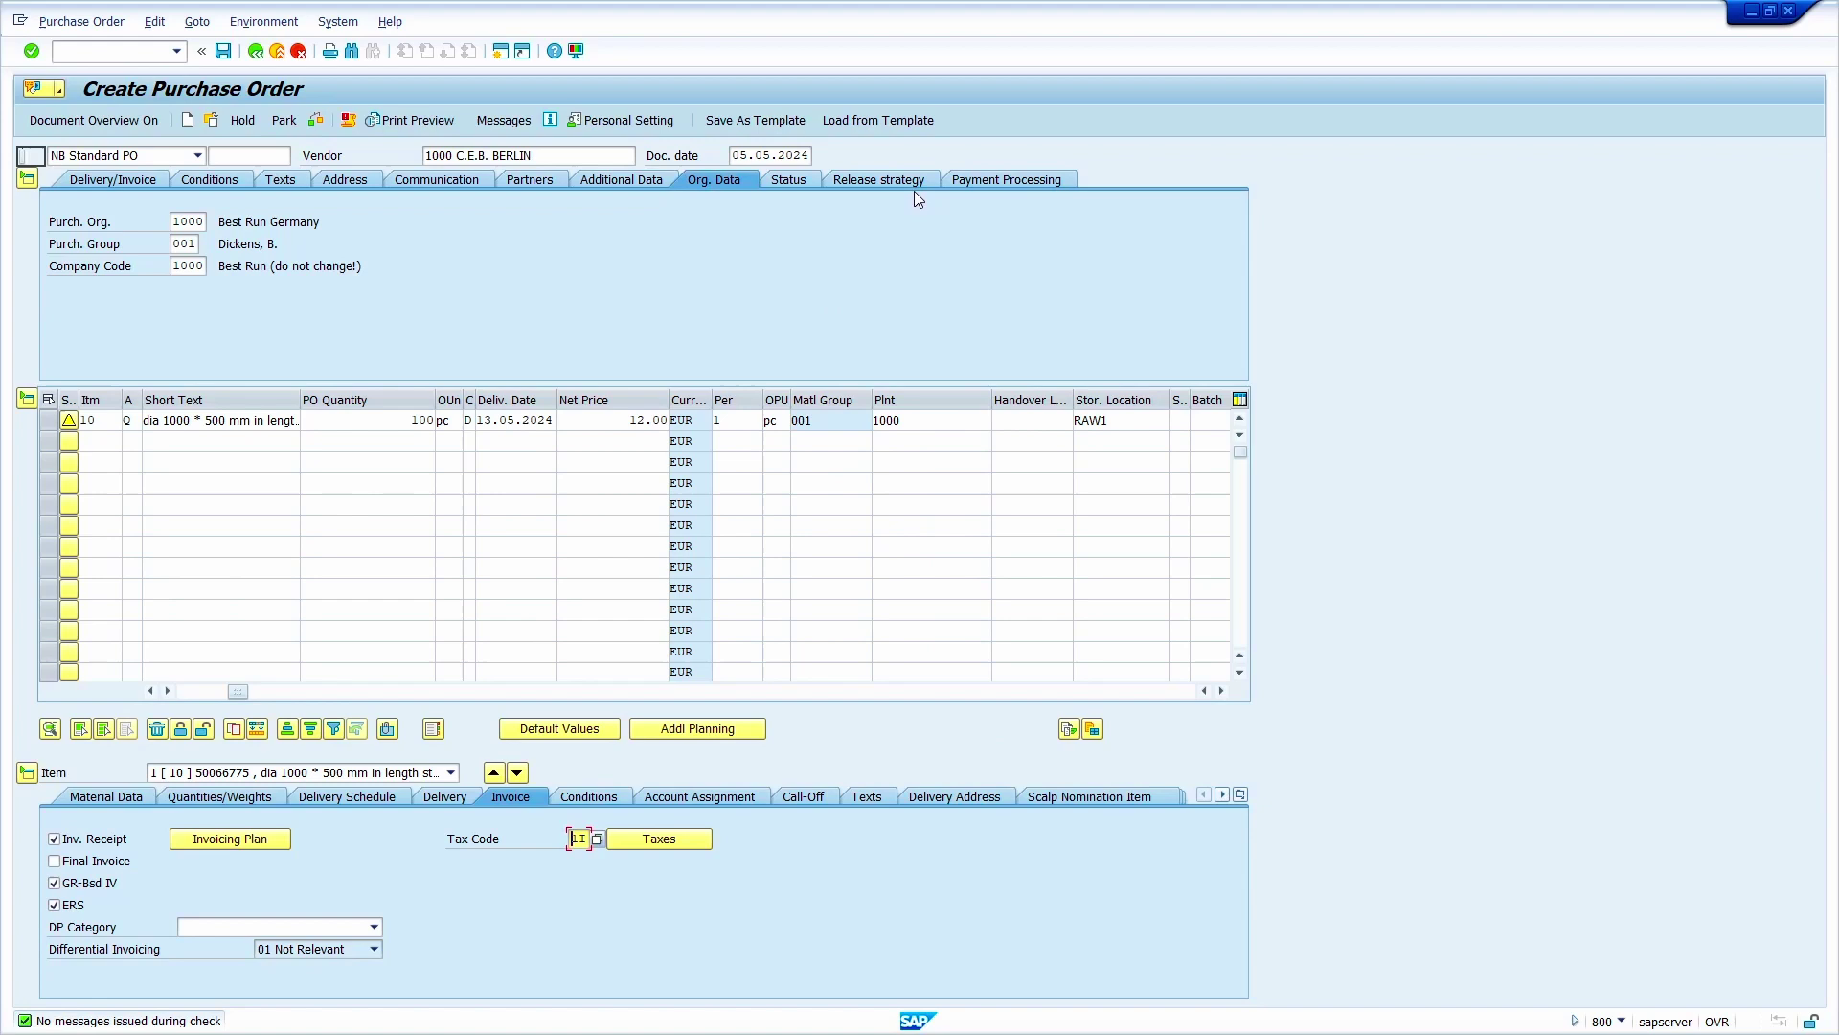
{"action": "left_click", "coordinate": [891, 180]}
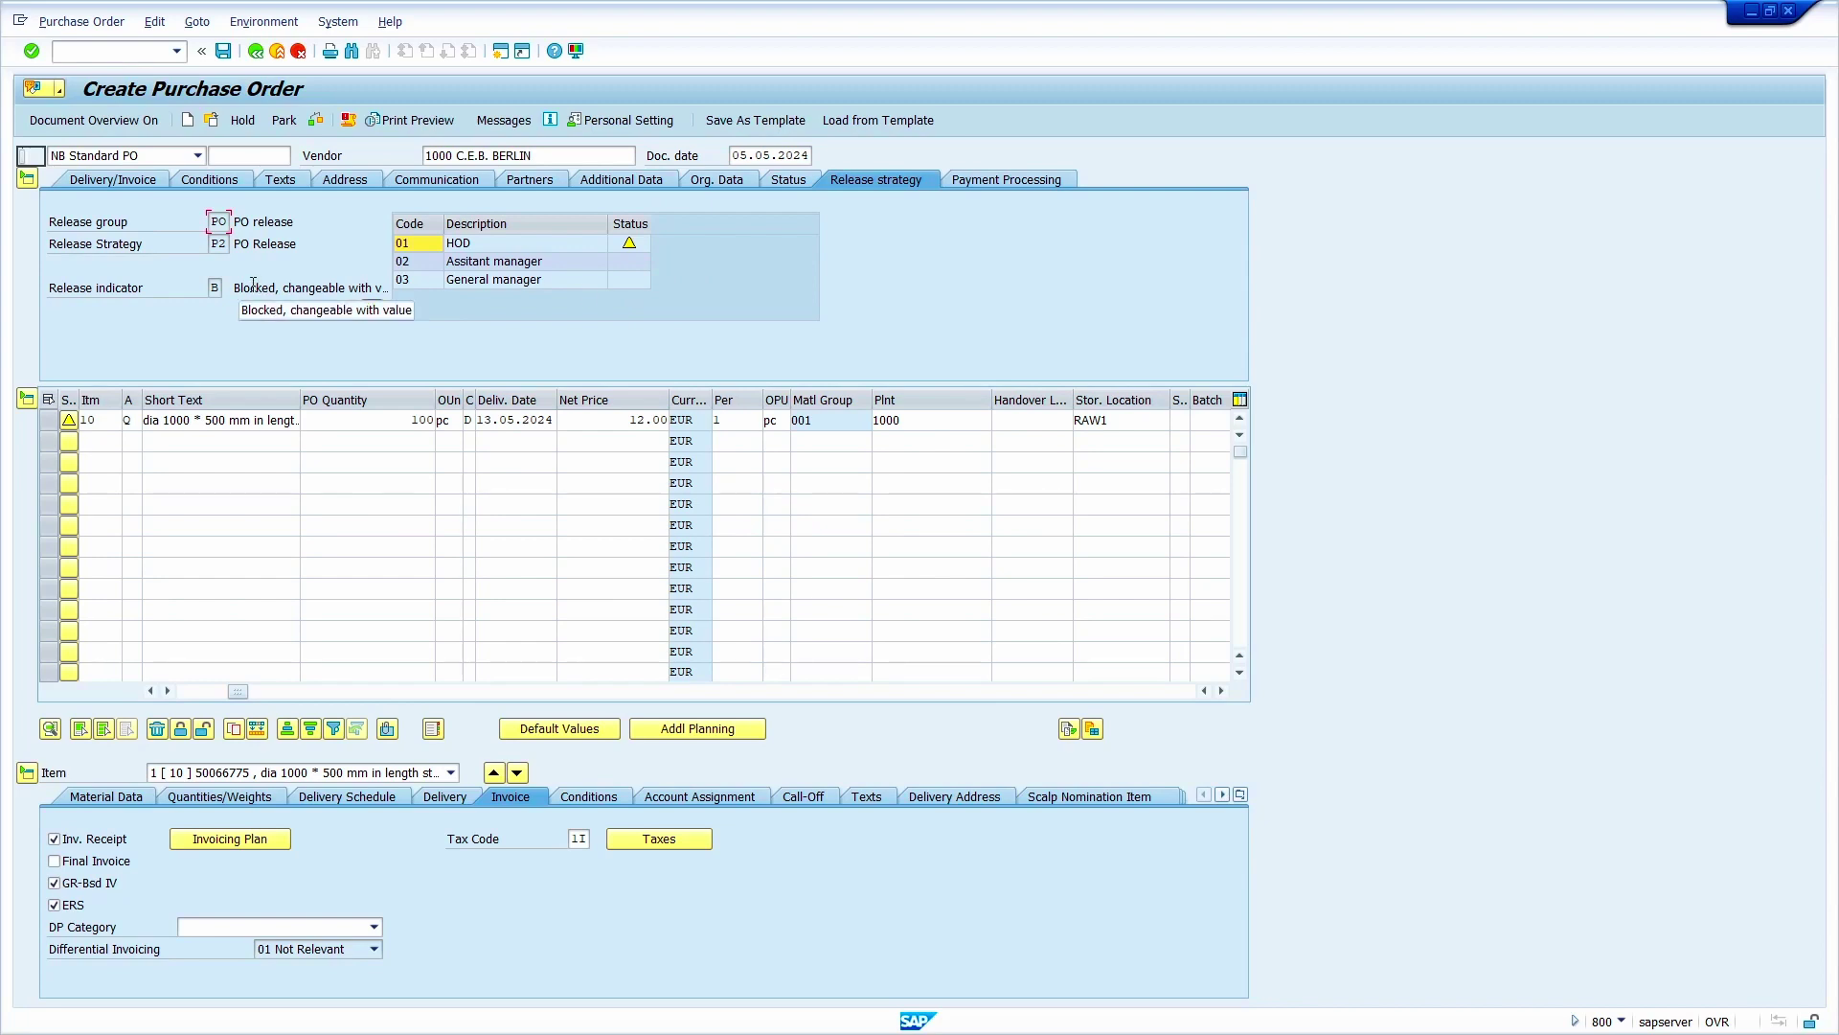
{"action": "left_click", "coordinate": [223, 52]}
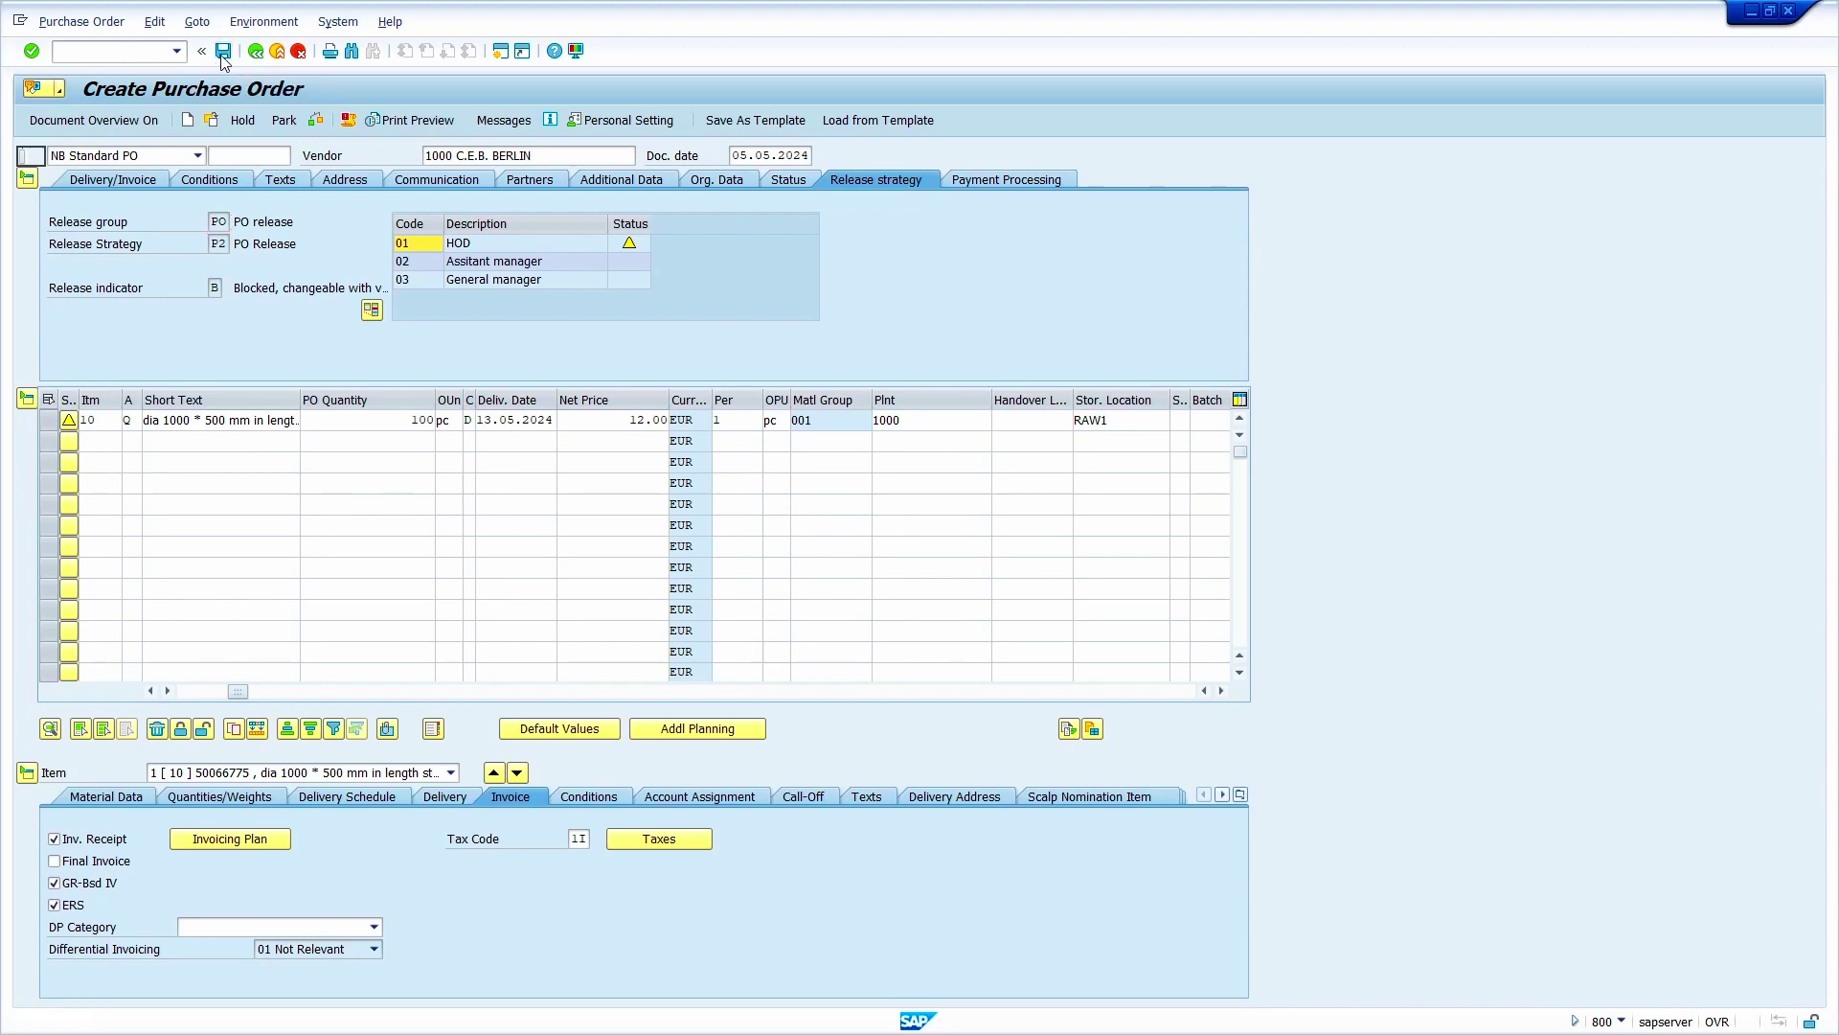
{"action": "double_click", "coordinate": [337, 1020]}
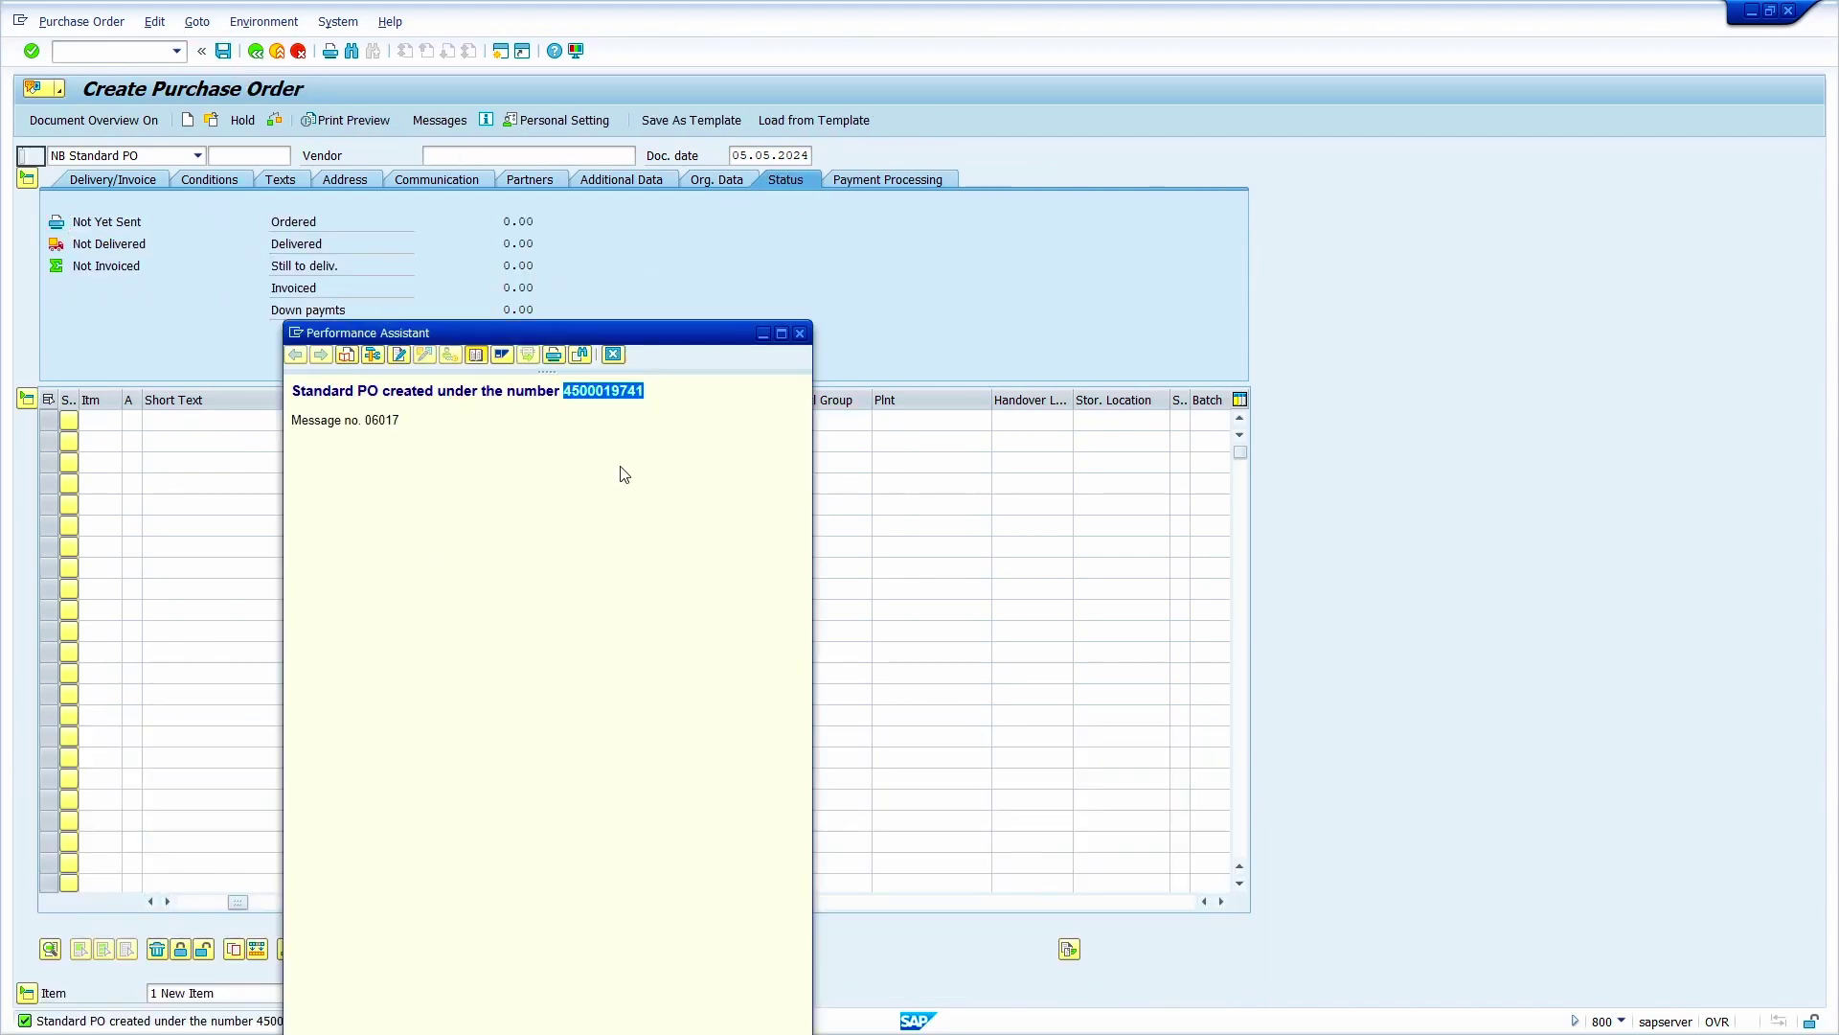
{"action": "left_click", "coordinate": [613, 354]}
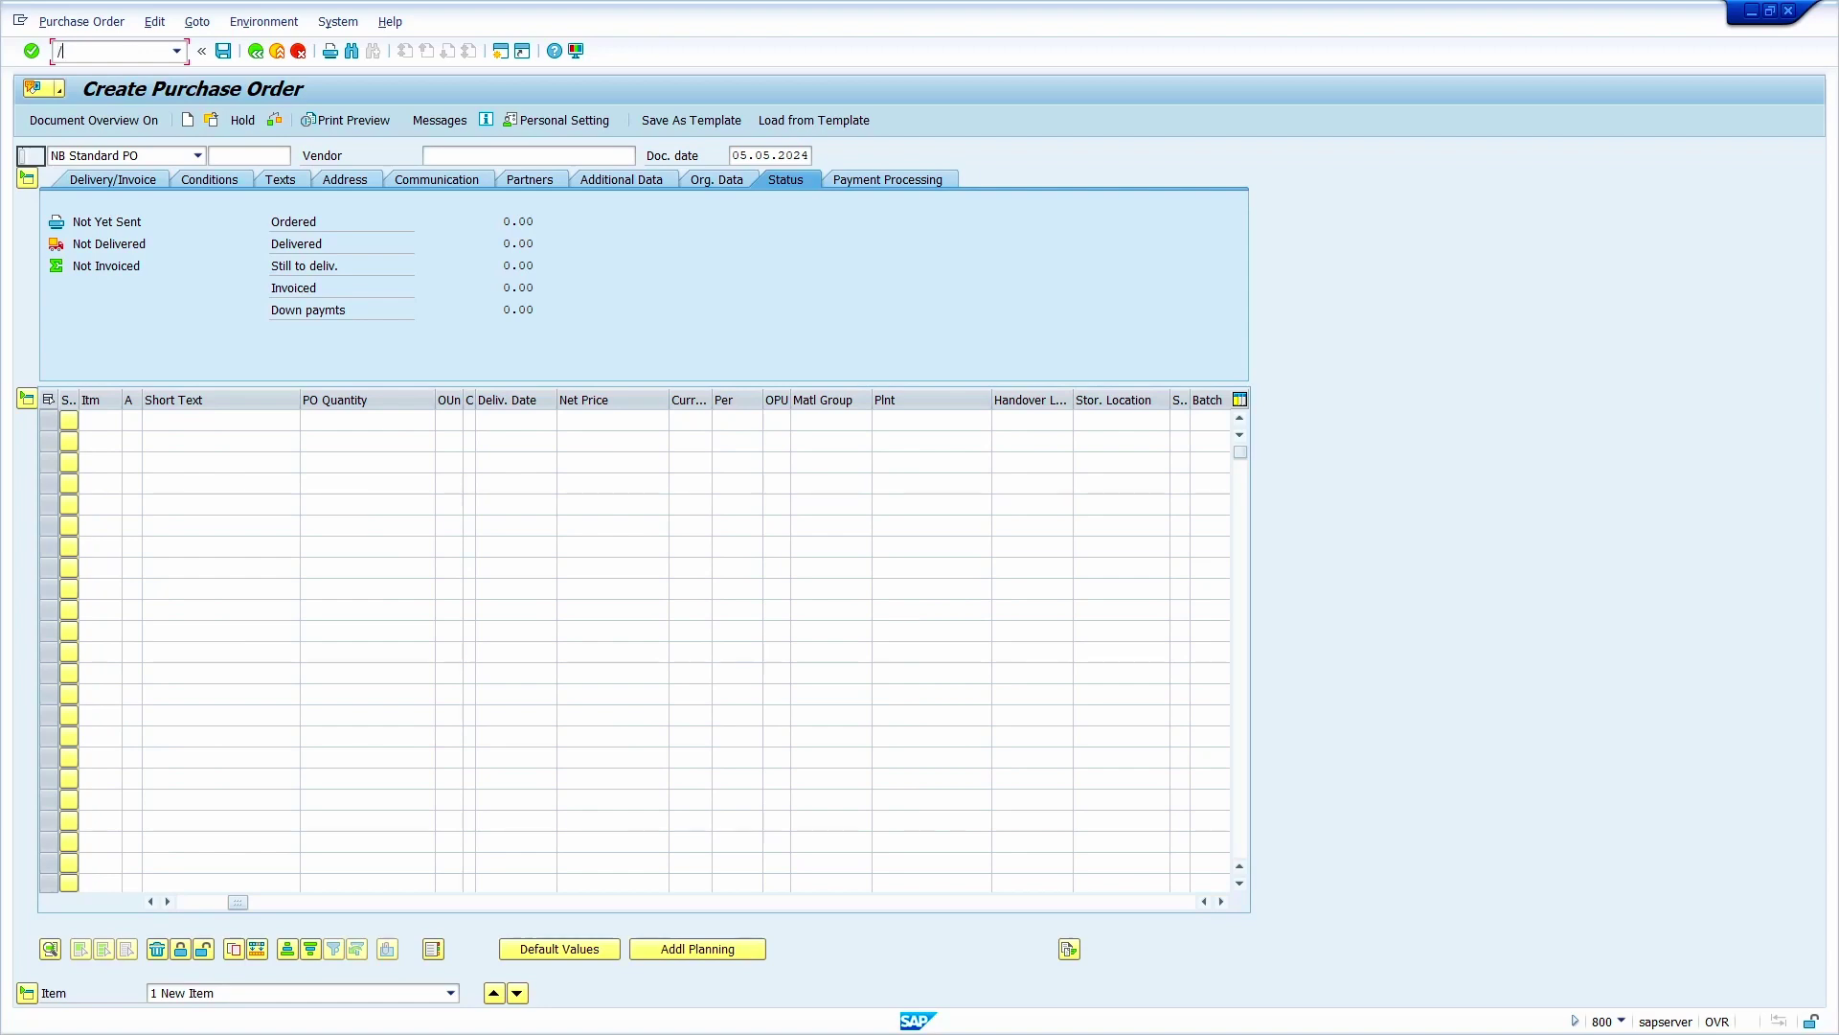
{"action": "type", "text": "nme29n"}
{"action": "key", "text": "Return"}
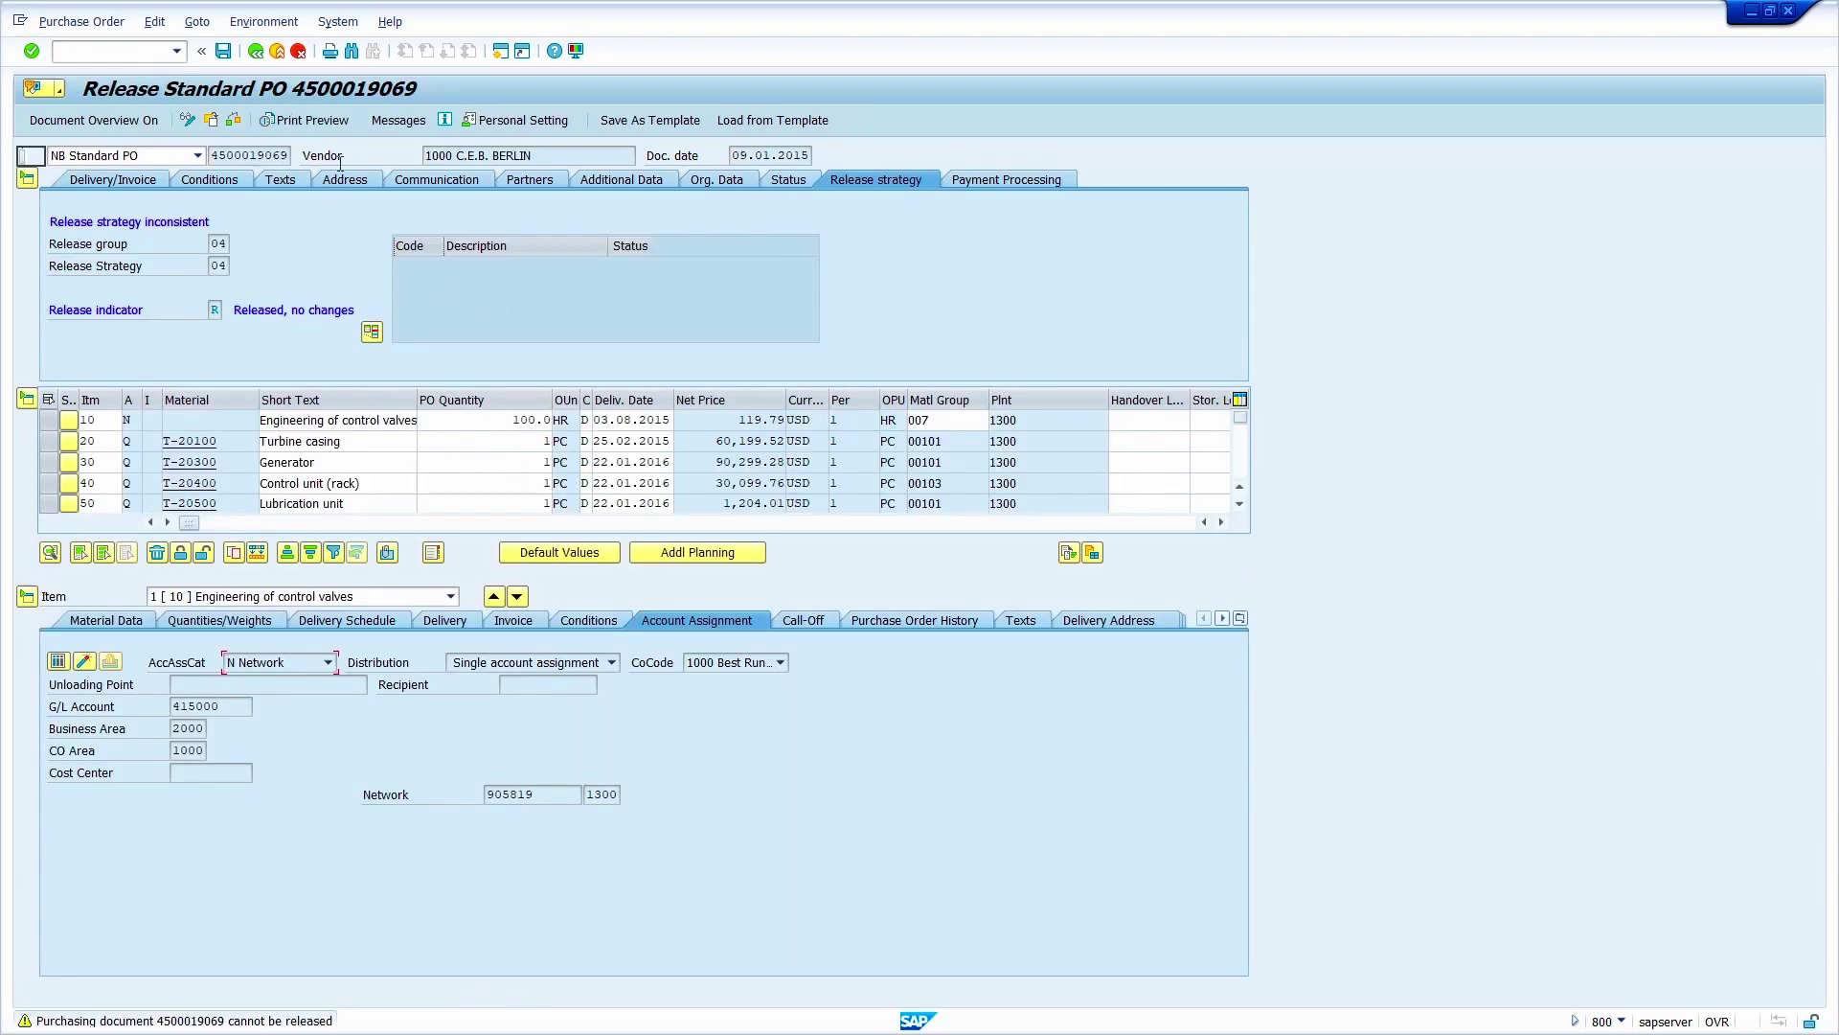
{"action": "left_click", "coordinate": [211, 122]}
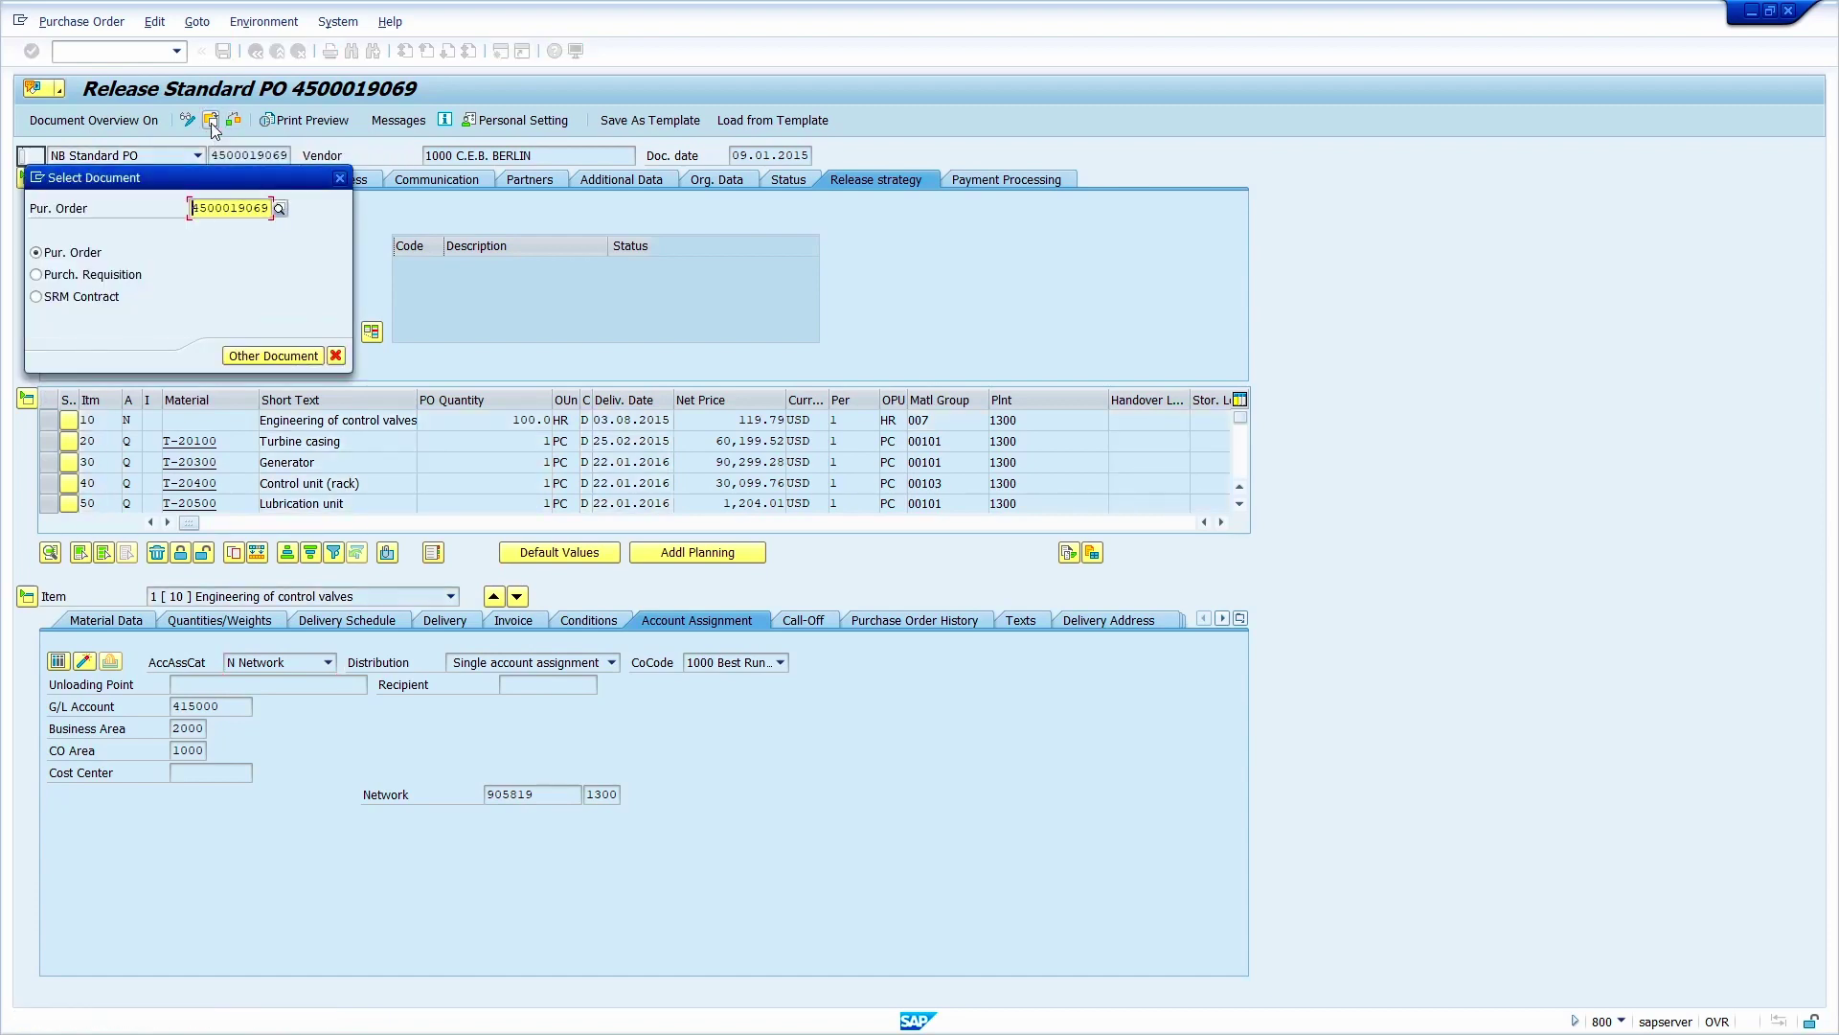
{"action": "type", "text": "4500019741"}
{"action": "left_click", "coordinate": [261, 358]}
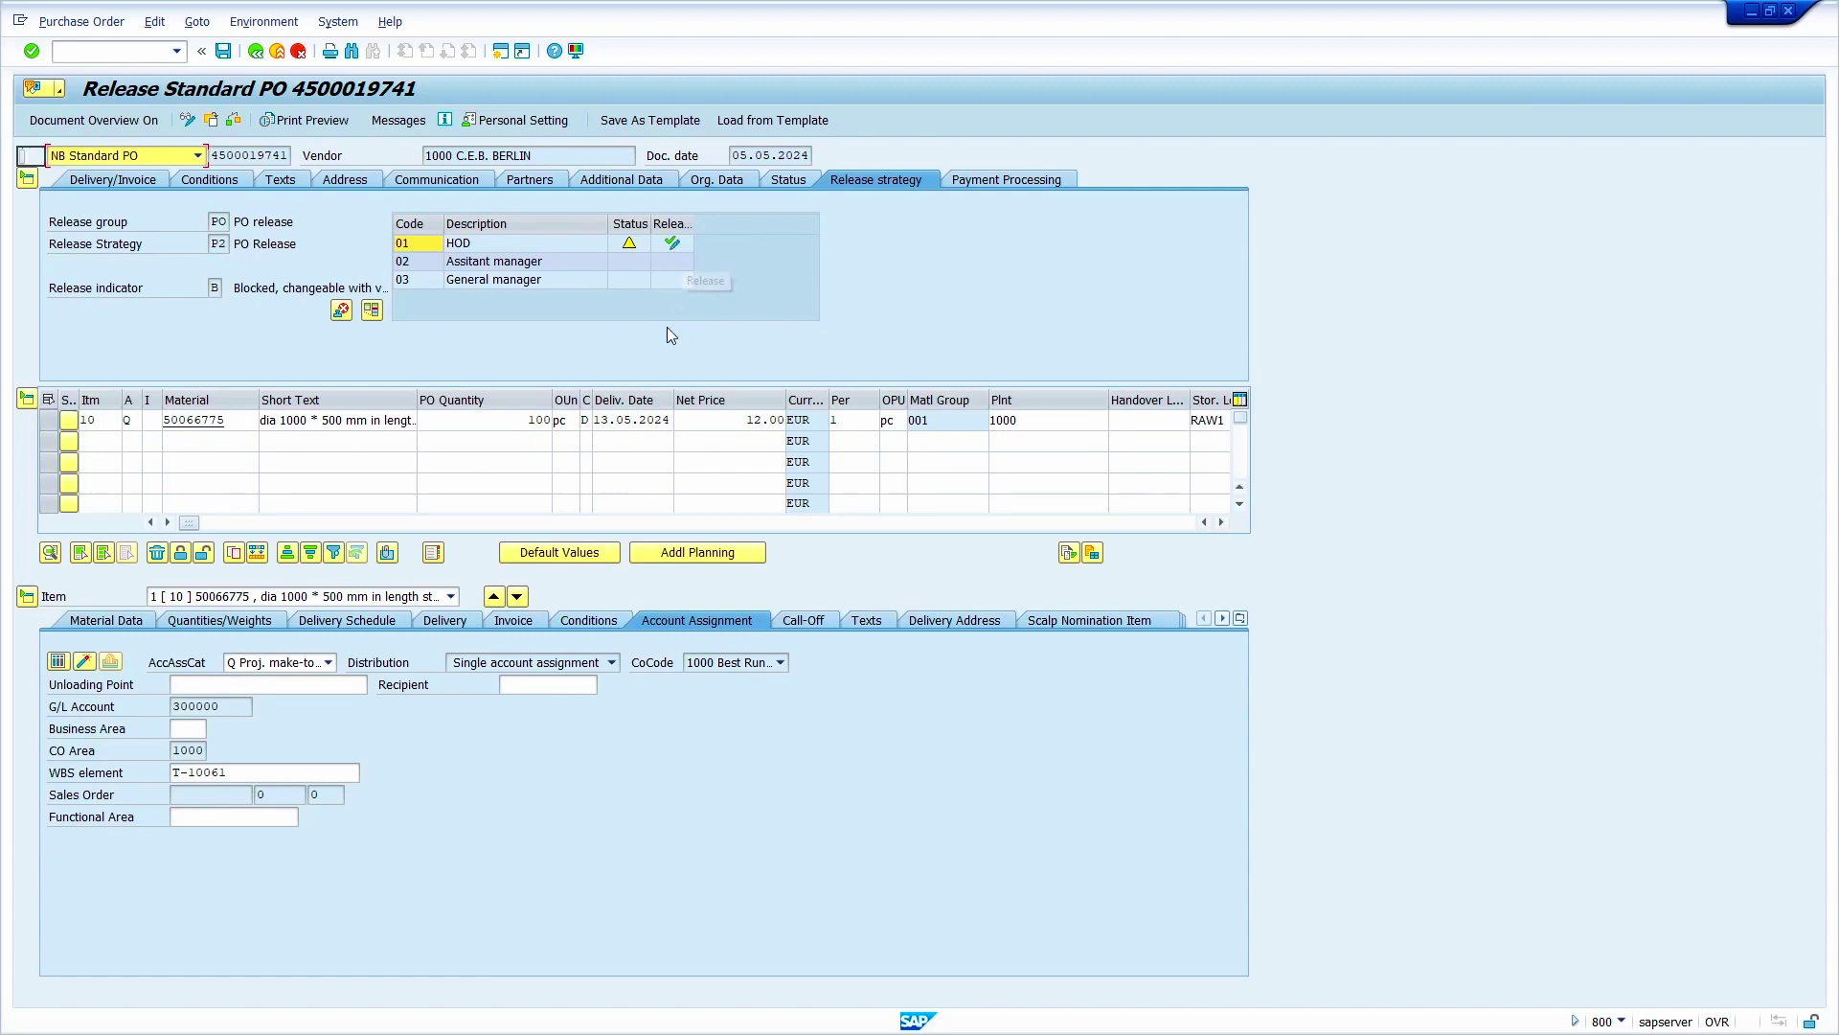
{"action": "left_click", "coordinate": [676, 246]}
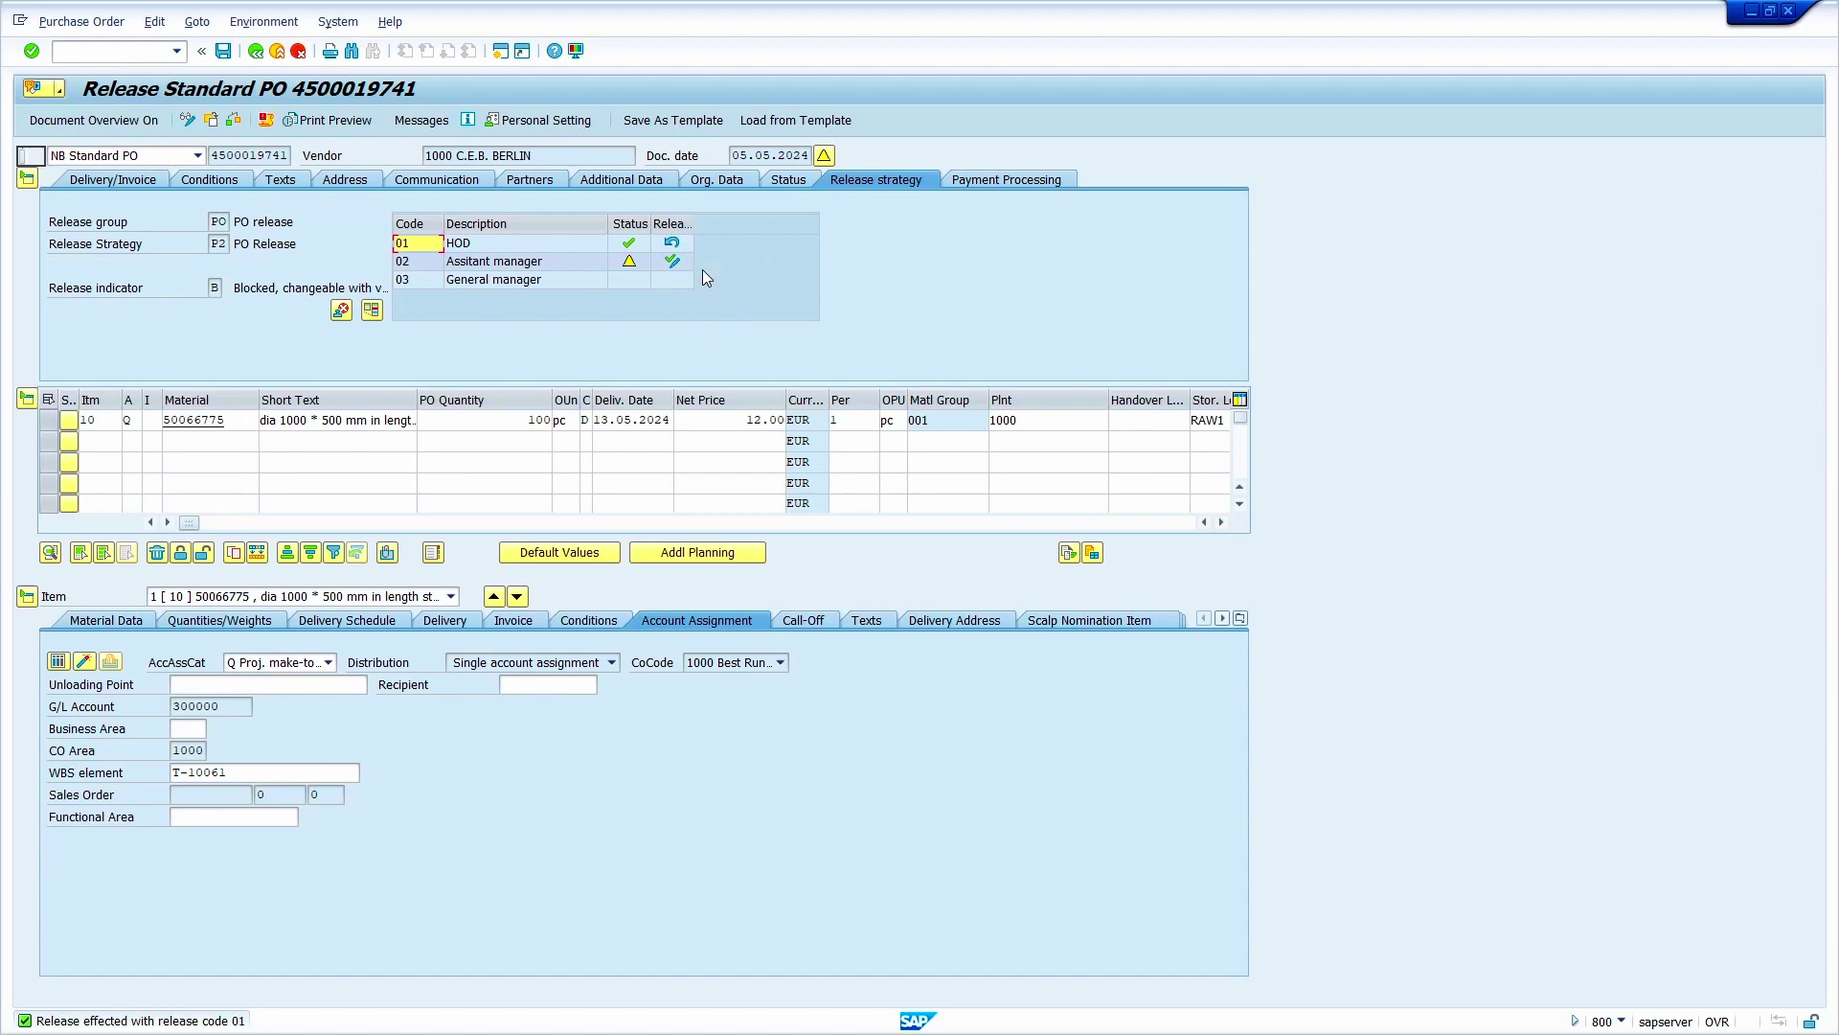
{"action": "left_click", "coordinate": [673, 261]}
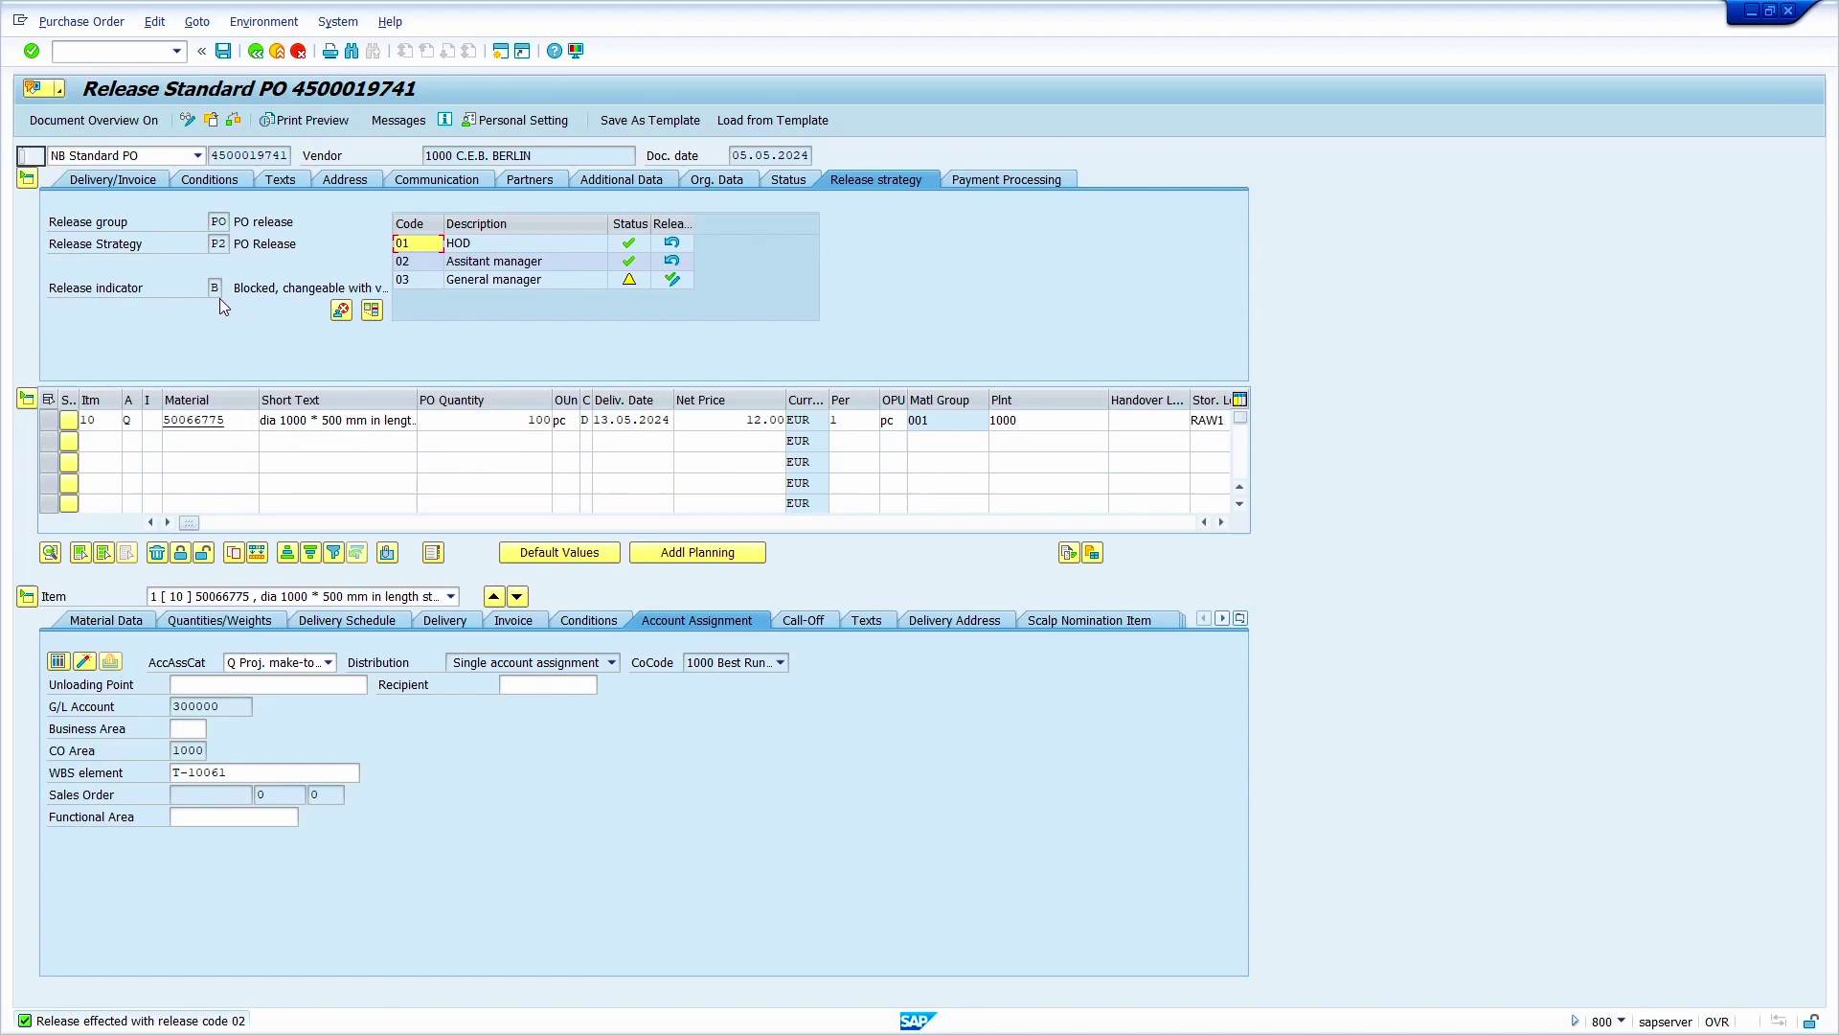
{"action": "left_click", "coordinate": [673, 280]}
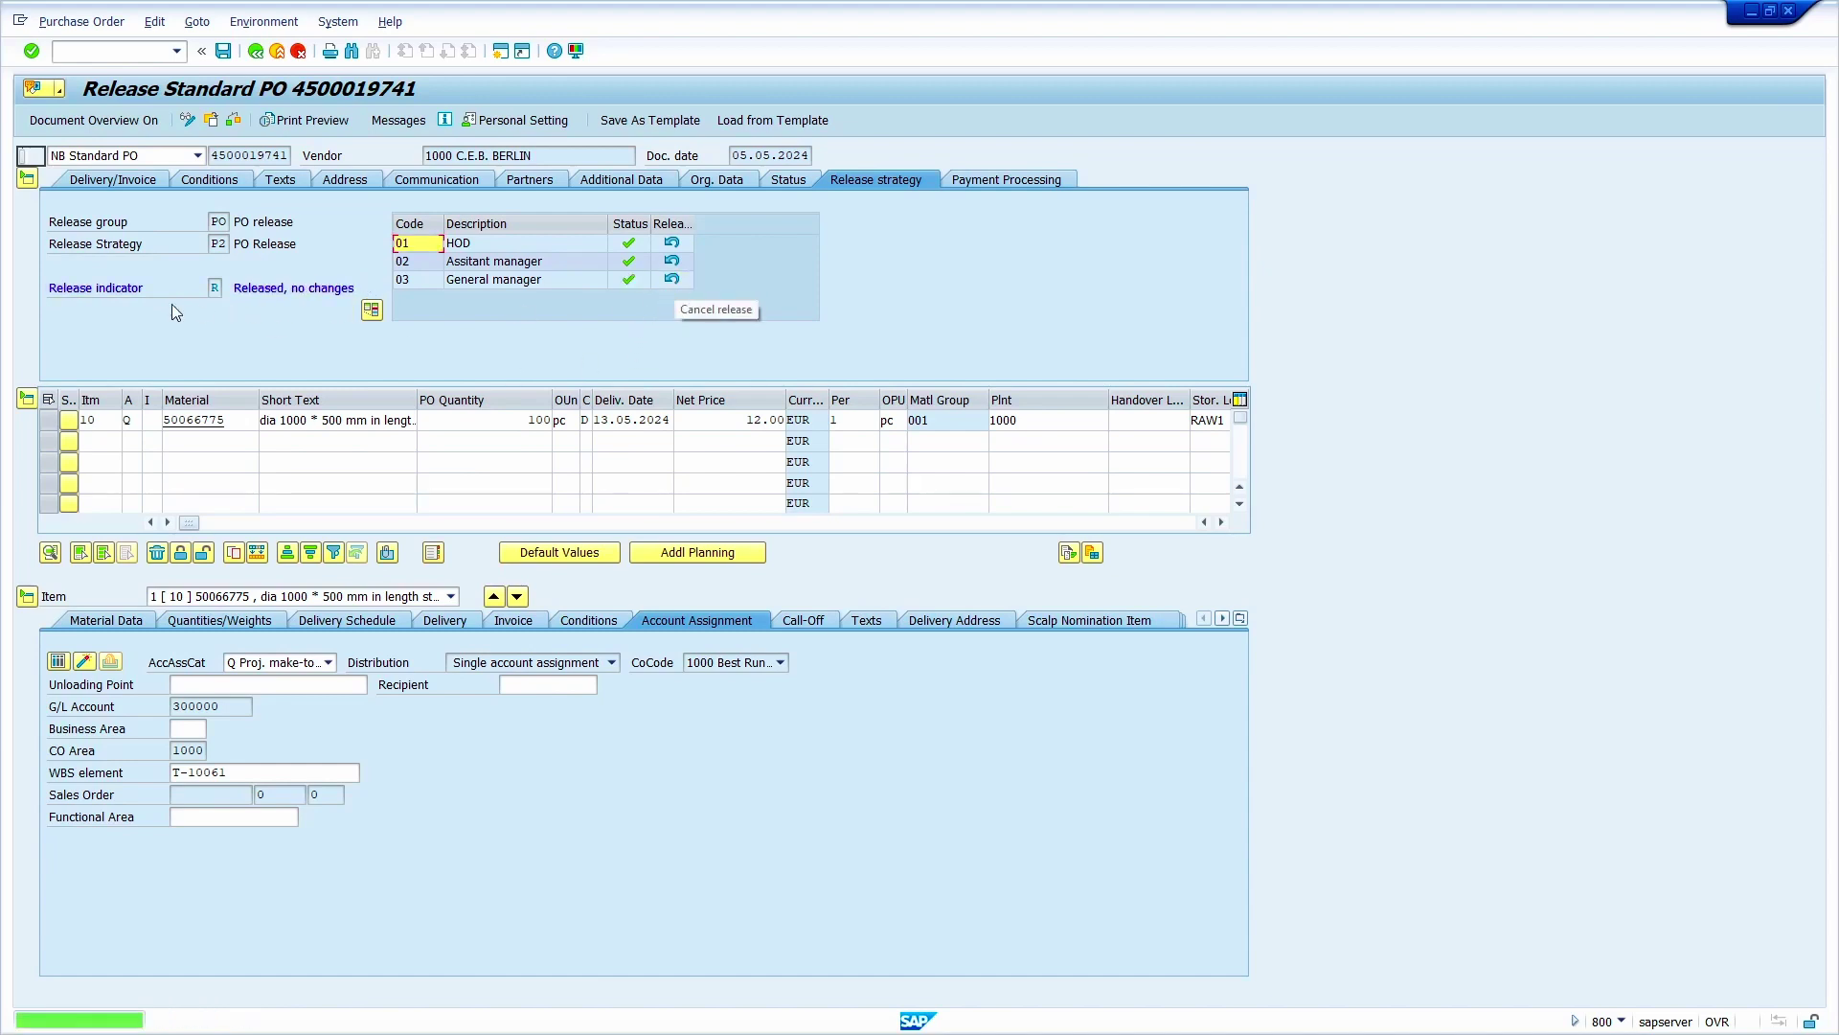
- Save the released order, skipping the print output save
{"action": "left_click", "coordinate": [222, 51]}
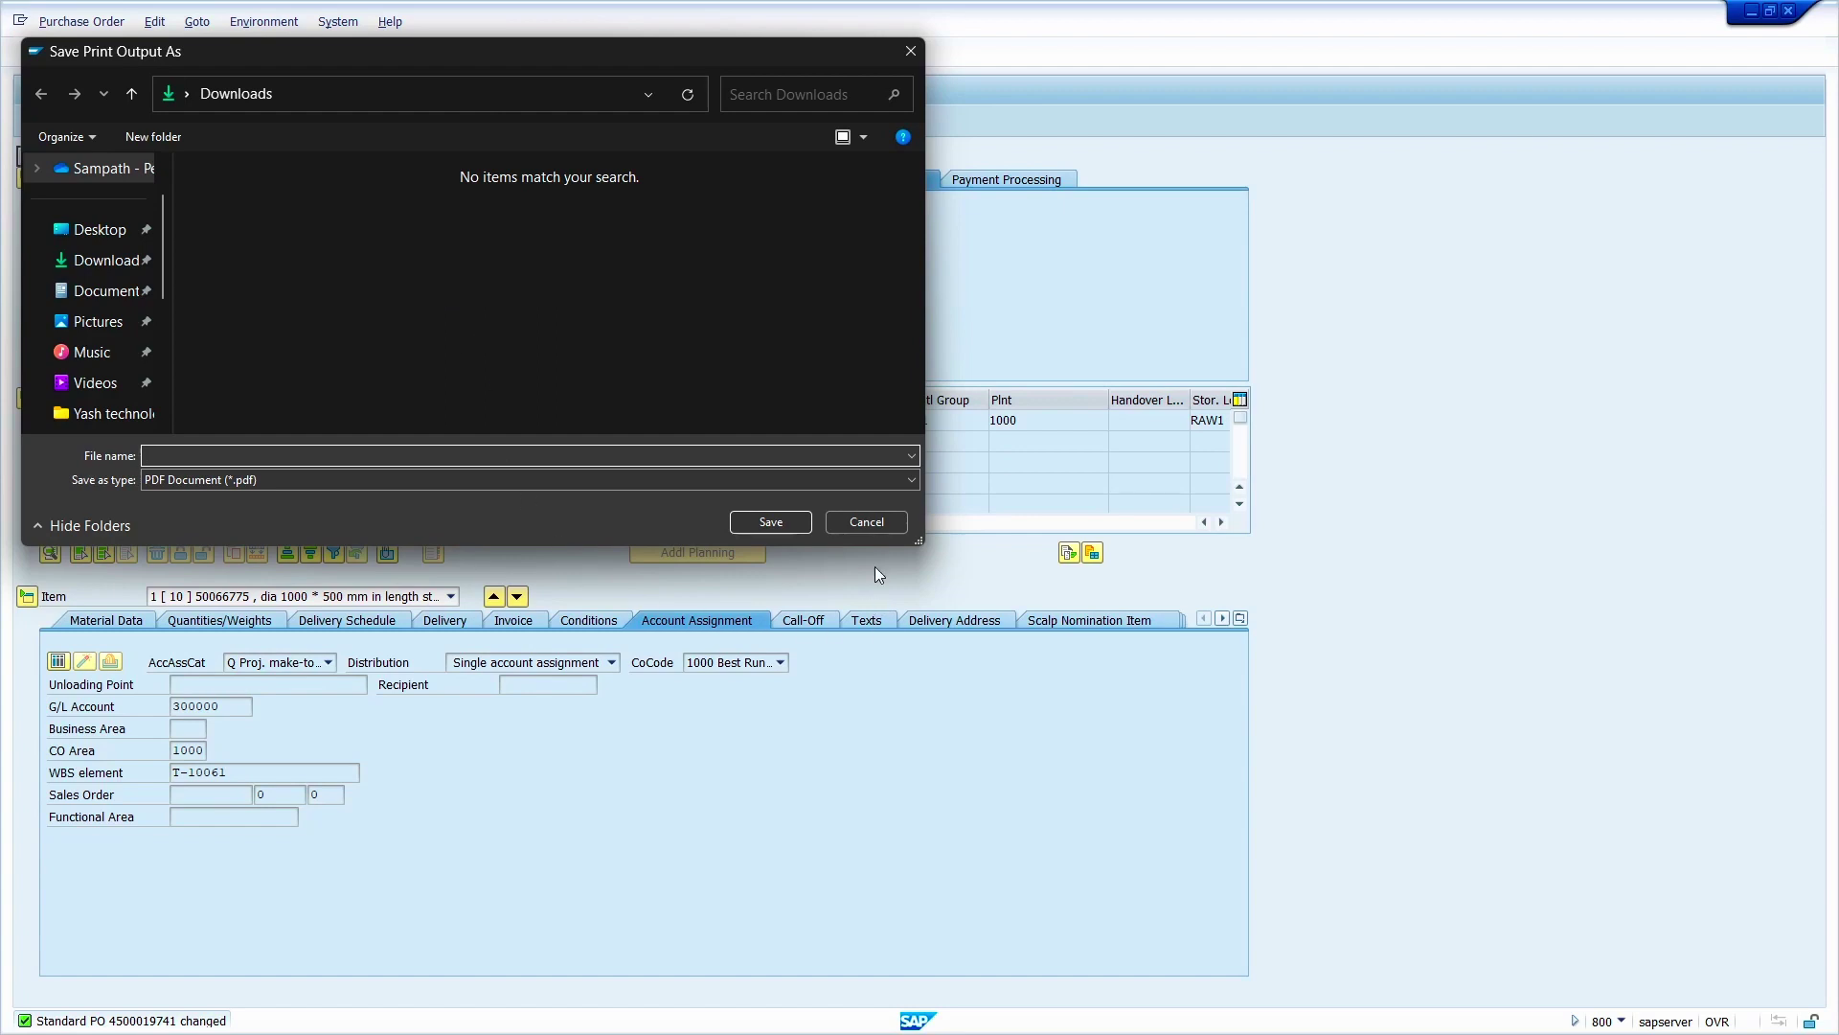
{"action": "left_click", "coordinate": [862, 519]}
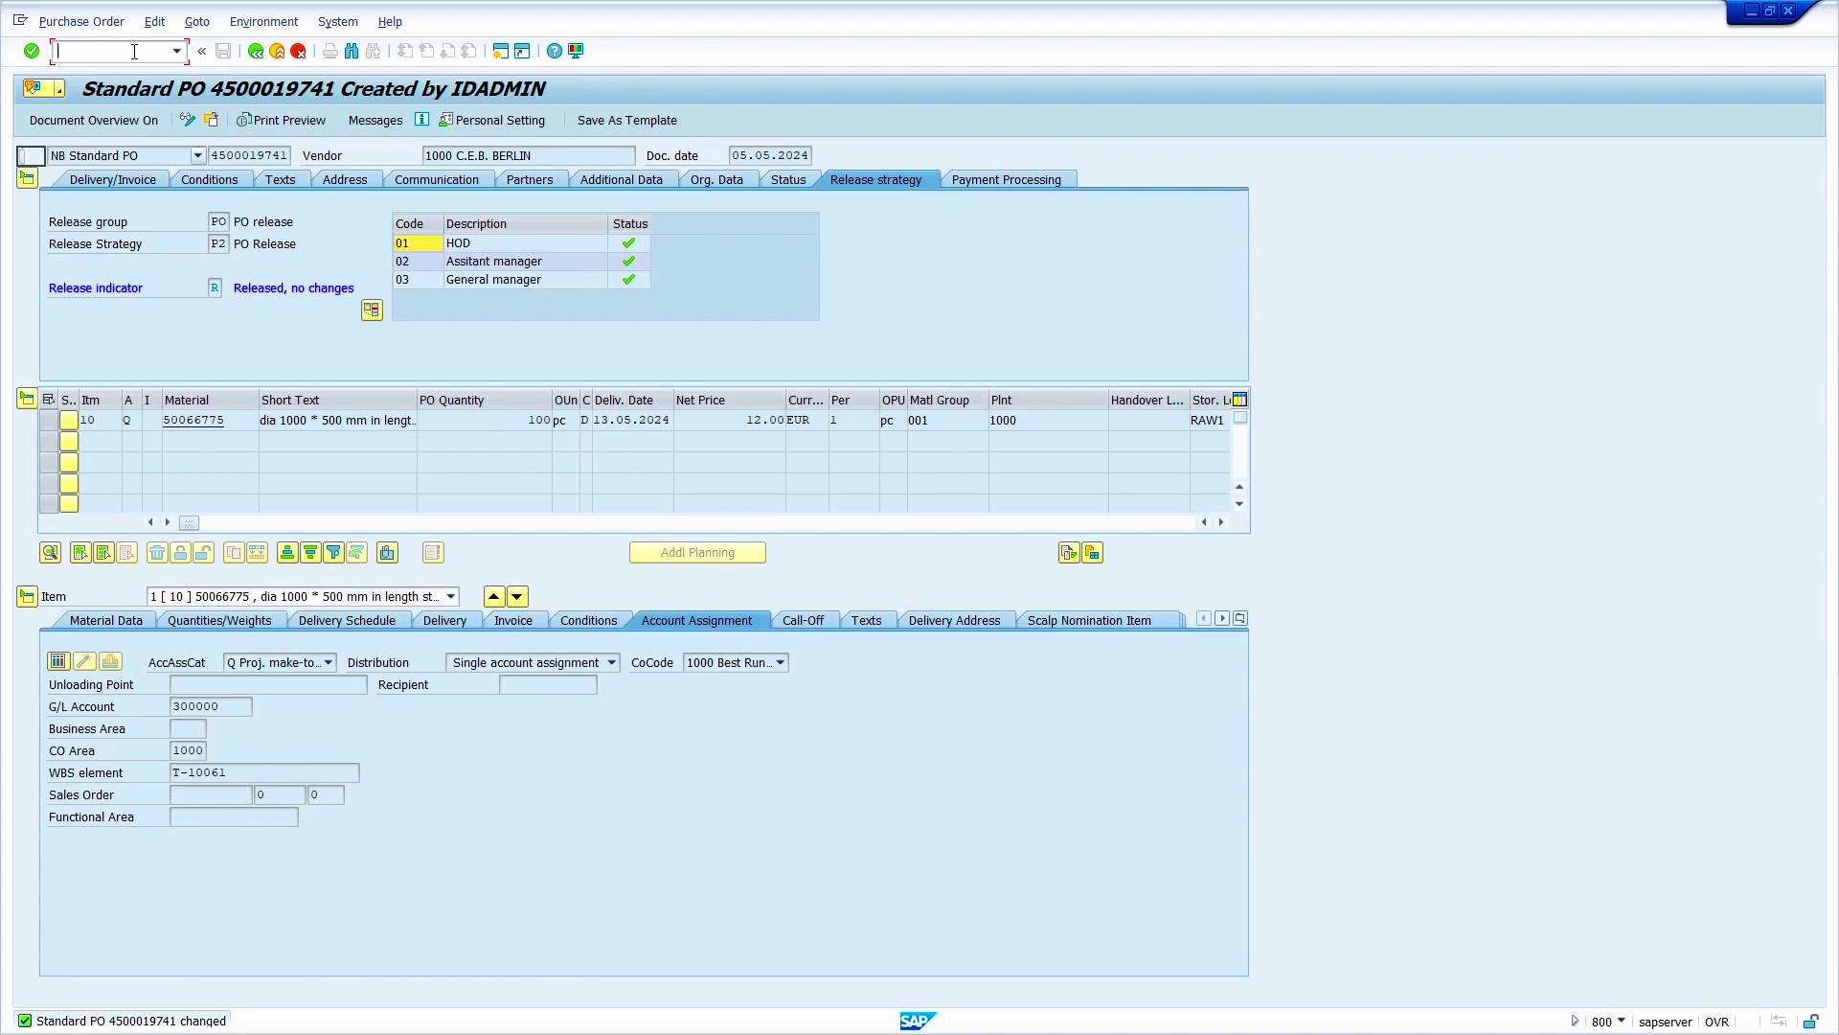
{"action": "type", "text": "nmigo"}
{"action": "key", "text": "Return"}
{"action": "left_click", "coordinate": [81, 159]}
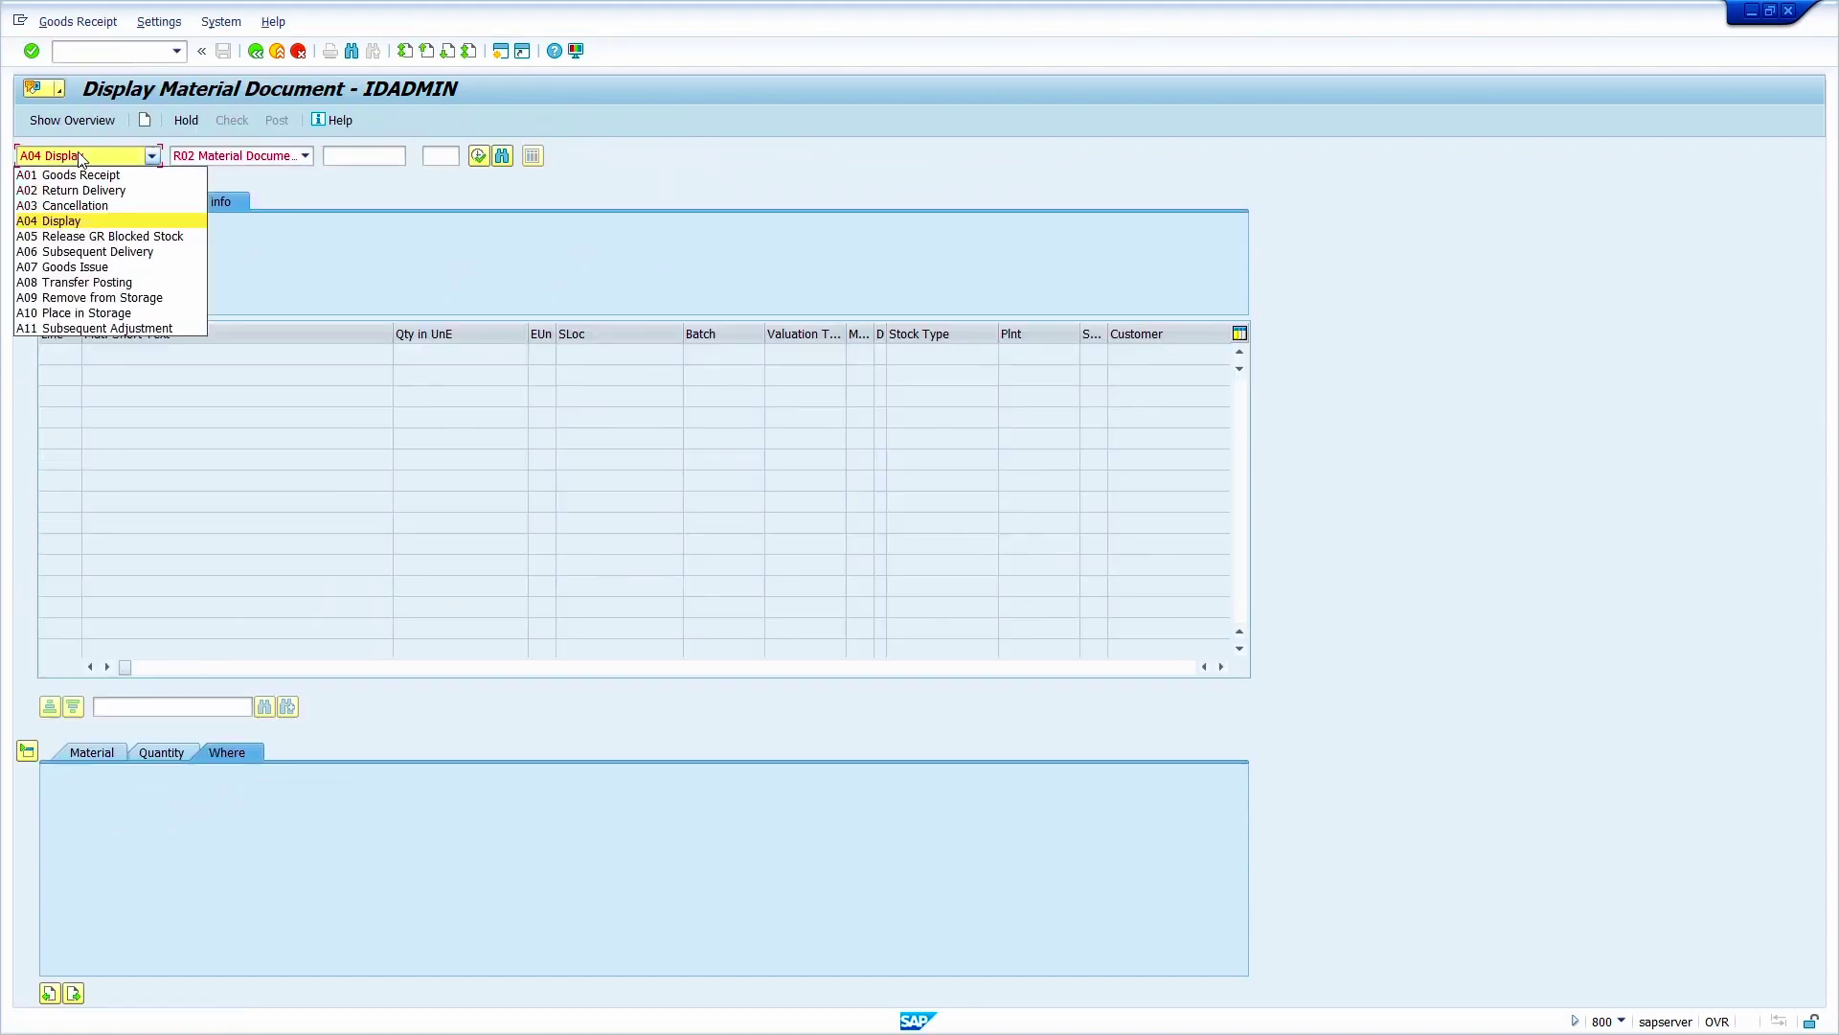
{"action": "left_click", "coordinate": [100, 175]}
{"action": "left_click", "coordinate": [240, 156]}
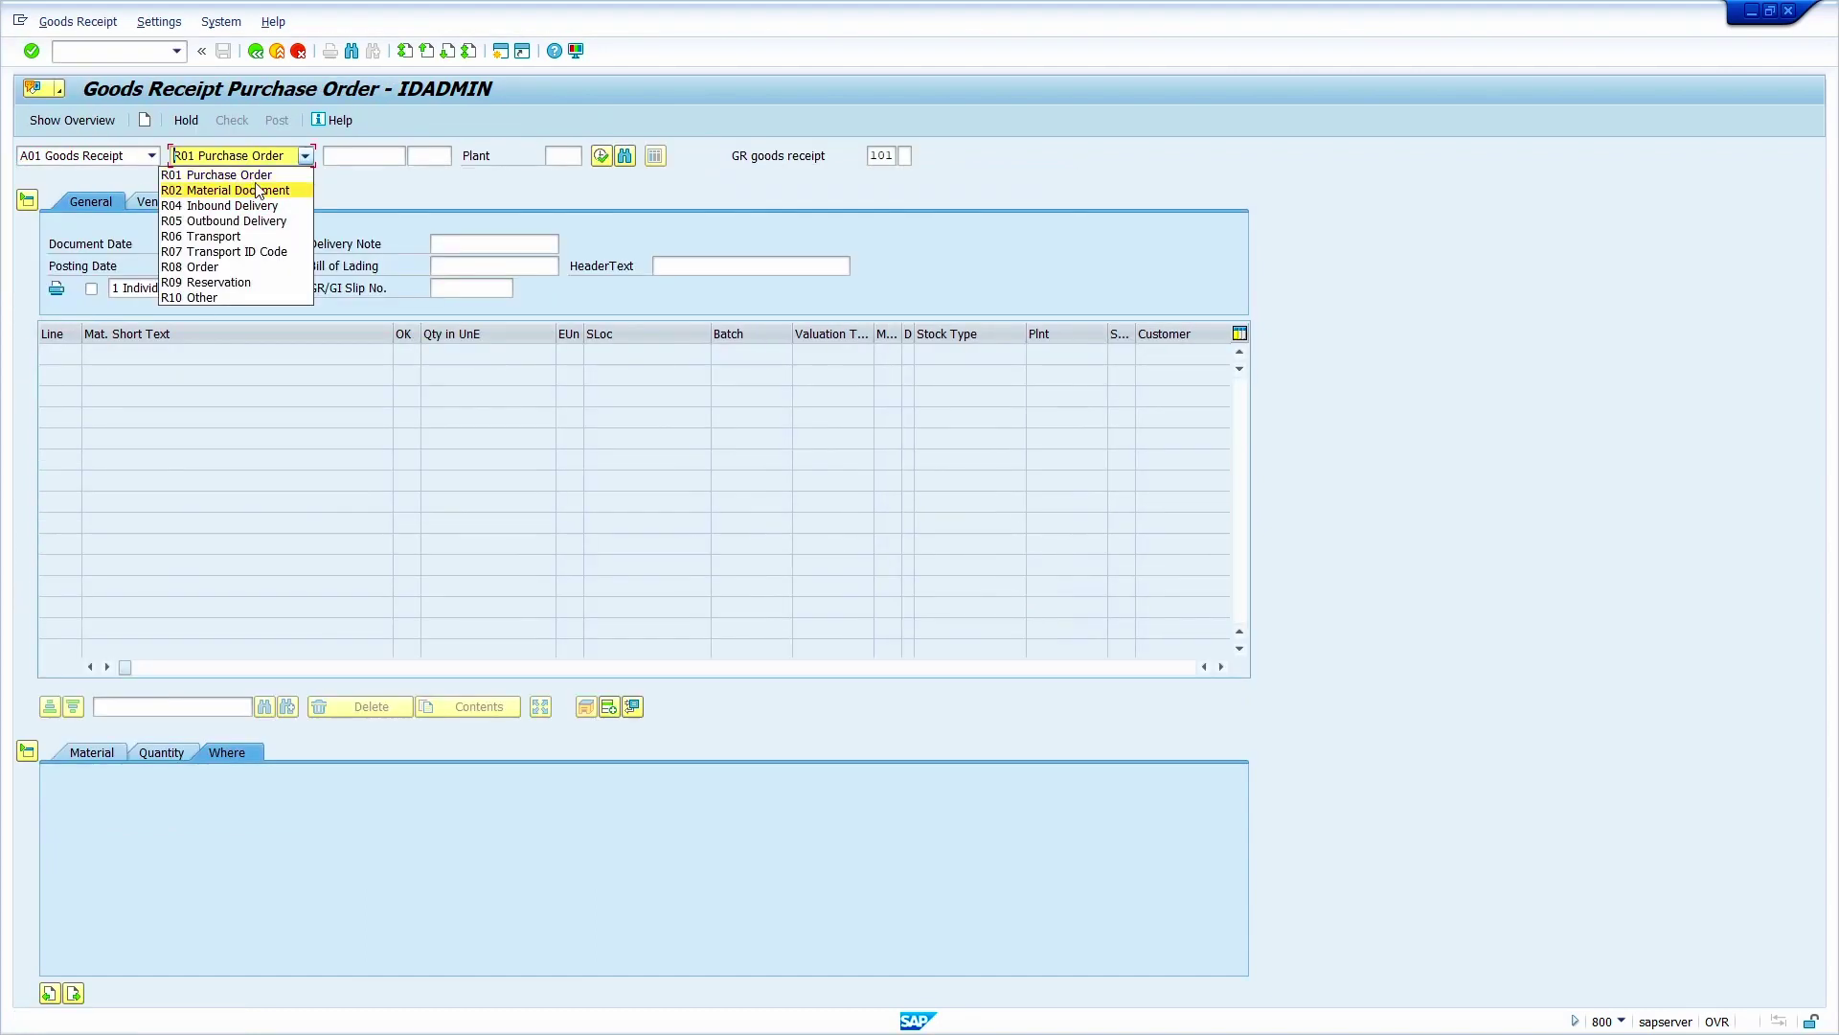
{"action": "left_click", "coordinate": [240, 175]}
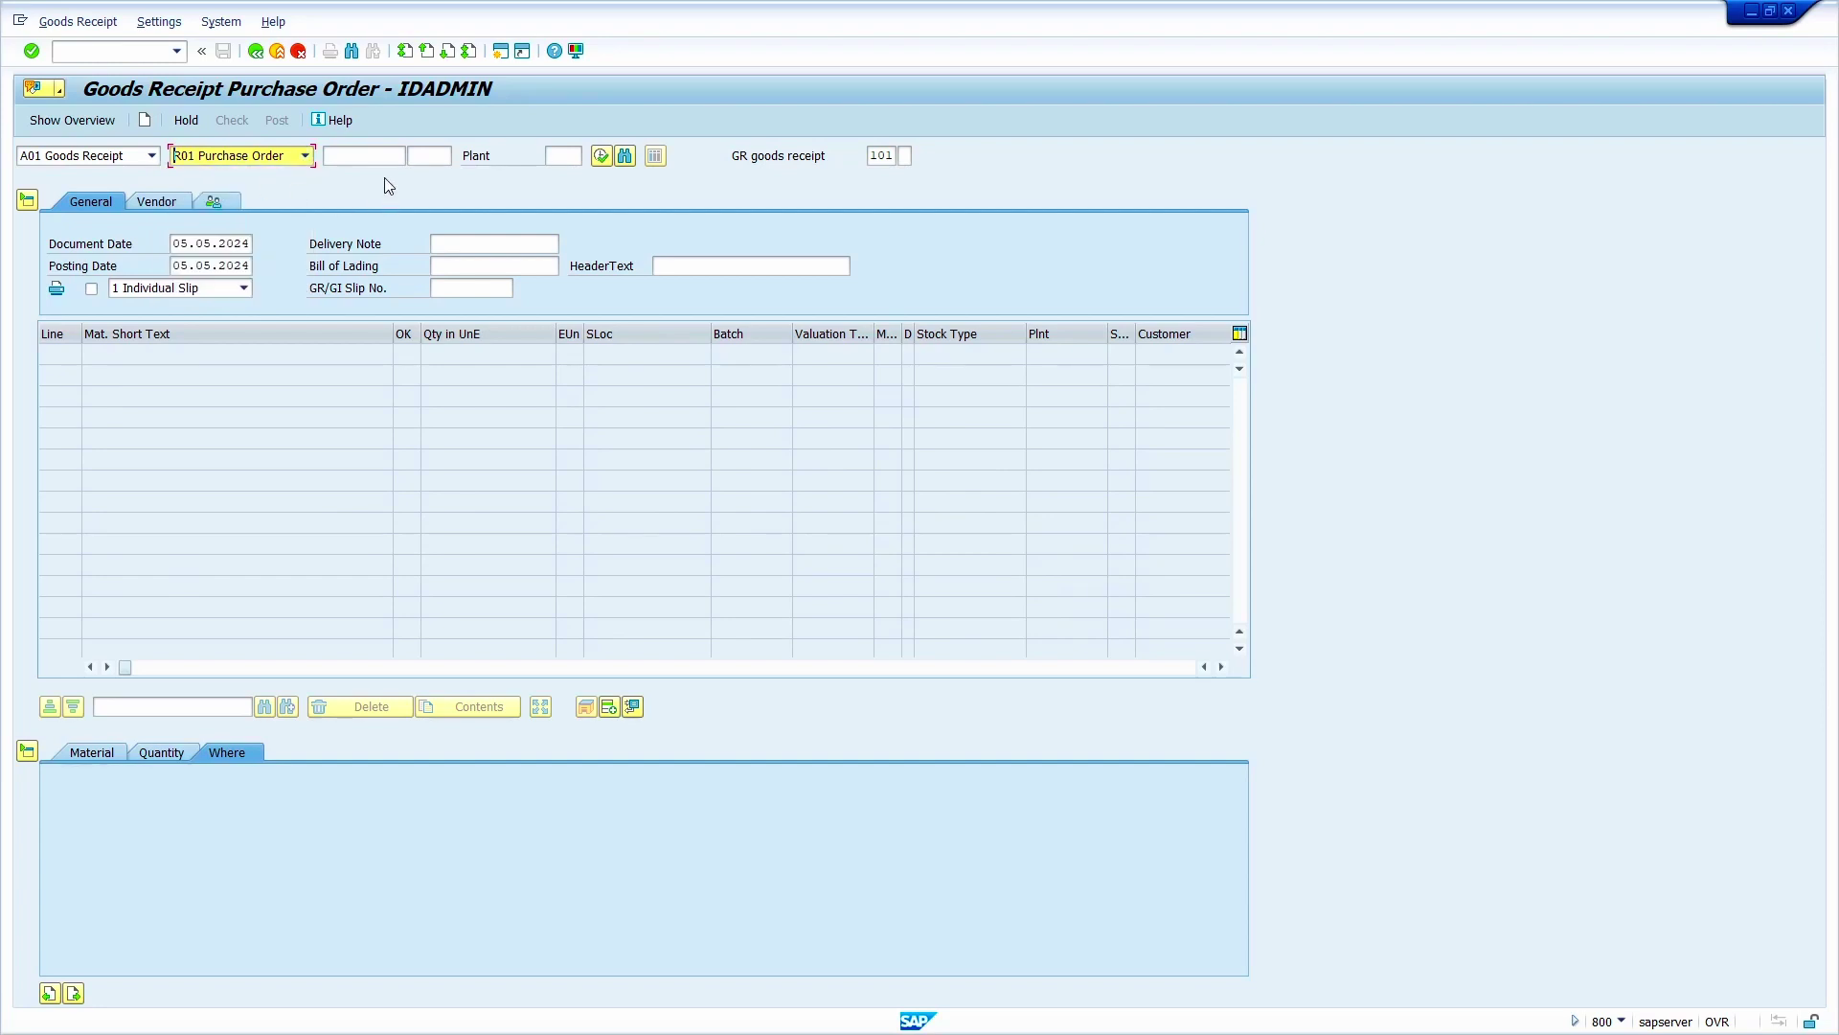
{"action": "left_click", "coordinate": [360, 156]}
{"action": "key", "text": "ctrl+v"}
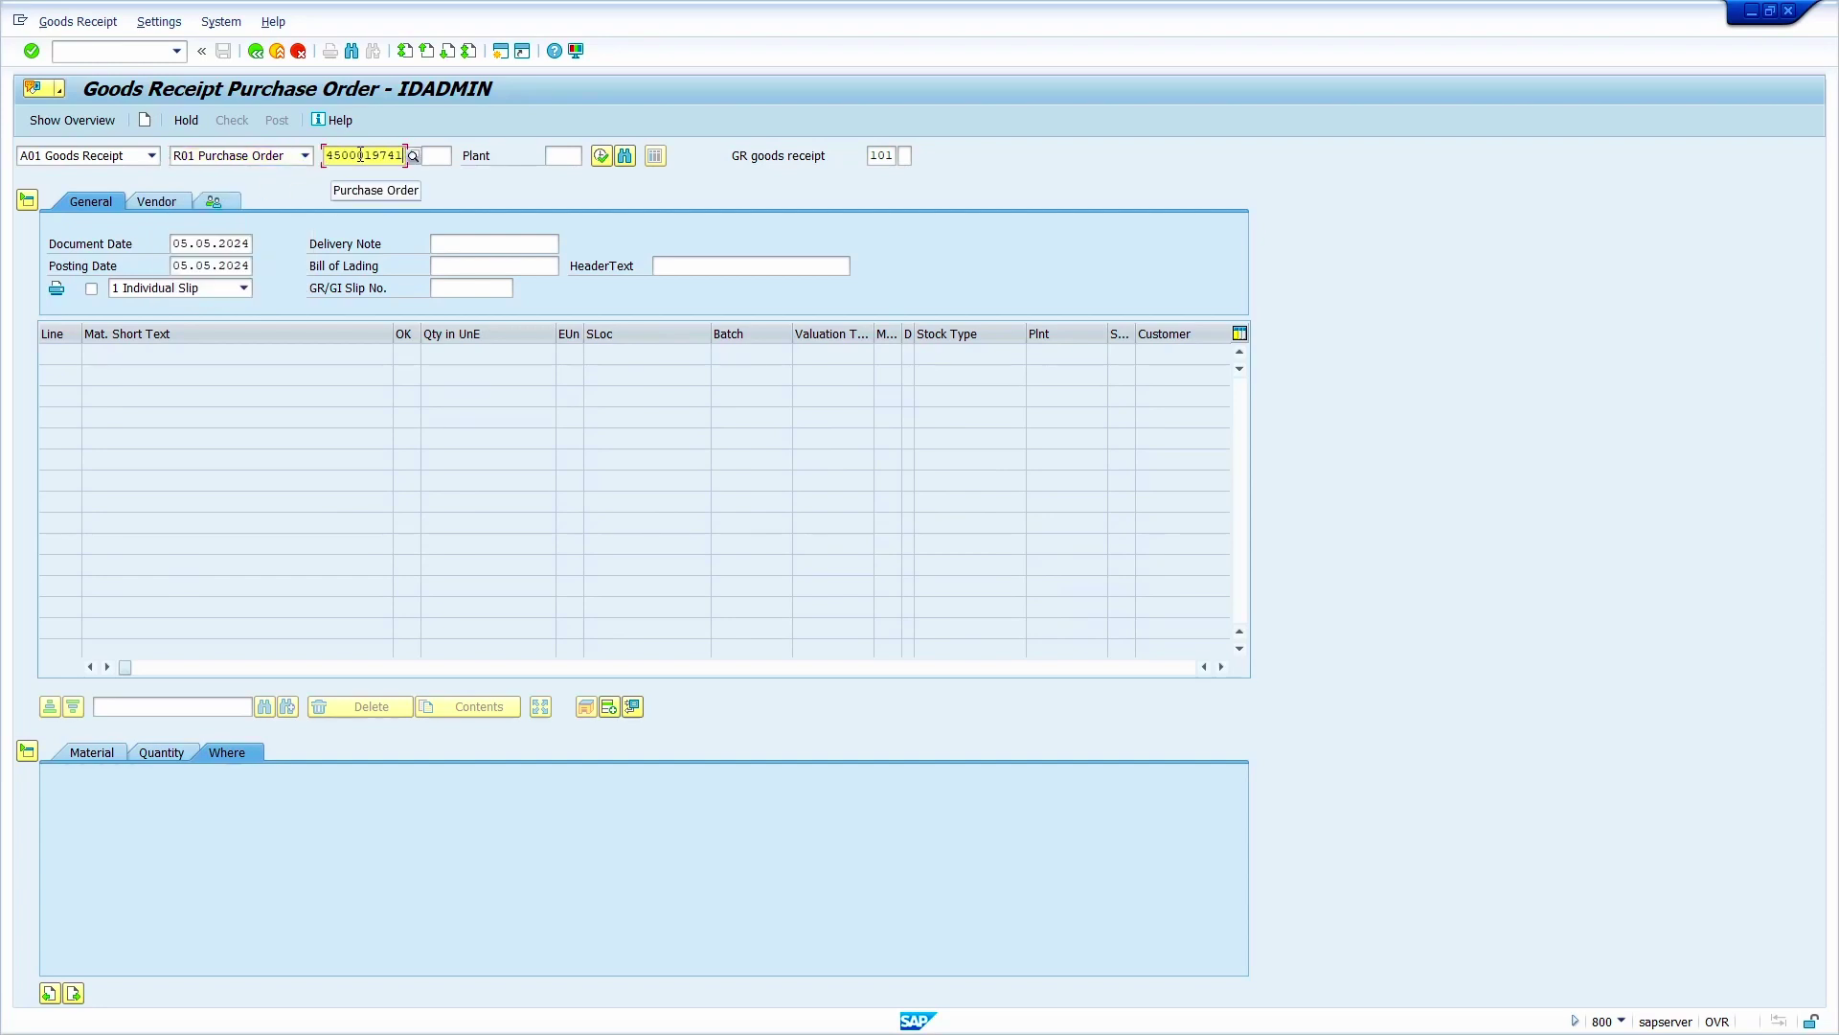
{"action": "key", "text": "Return"}
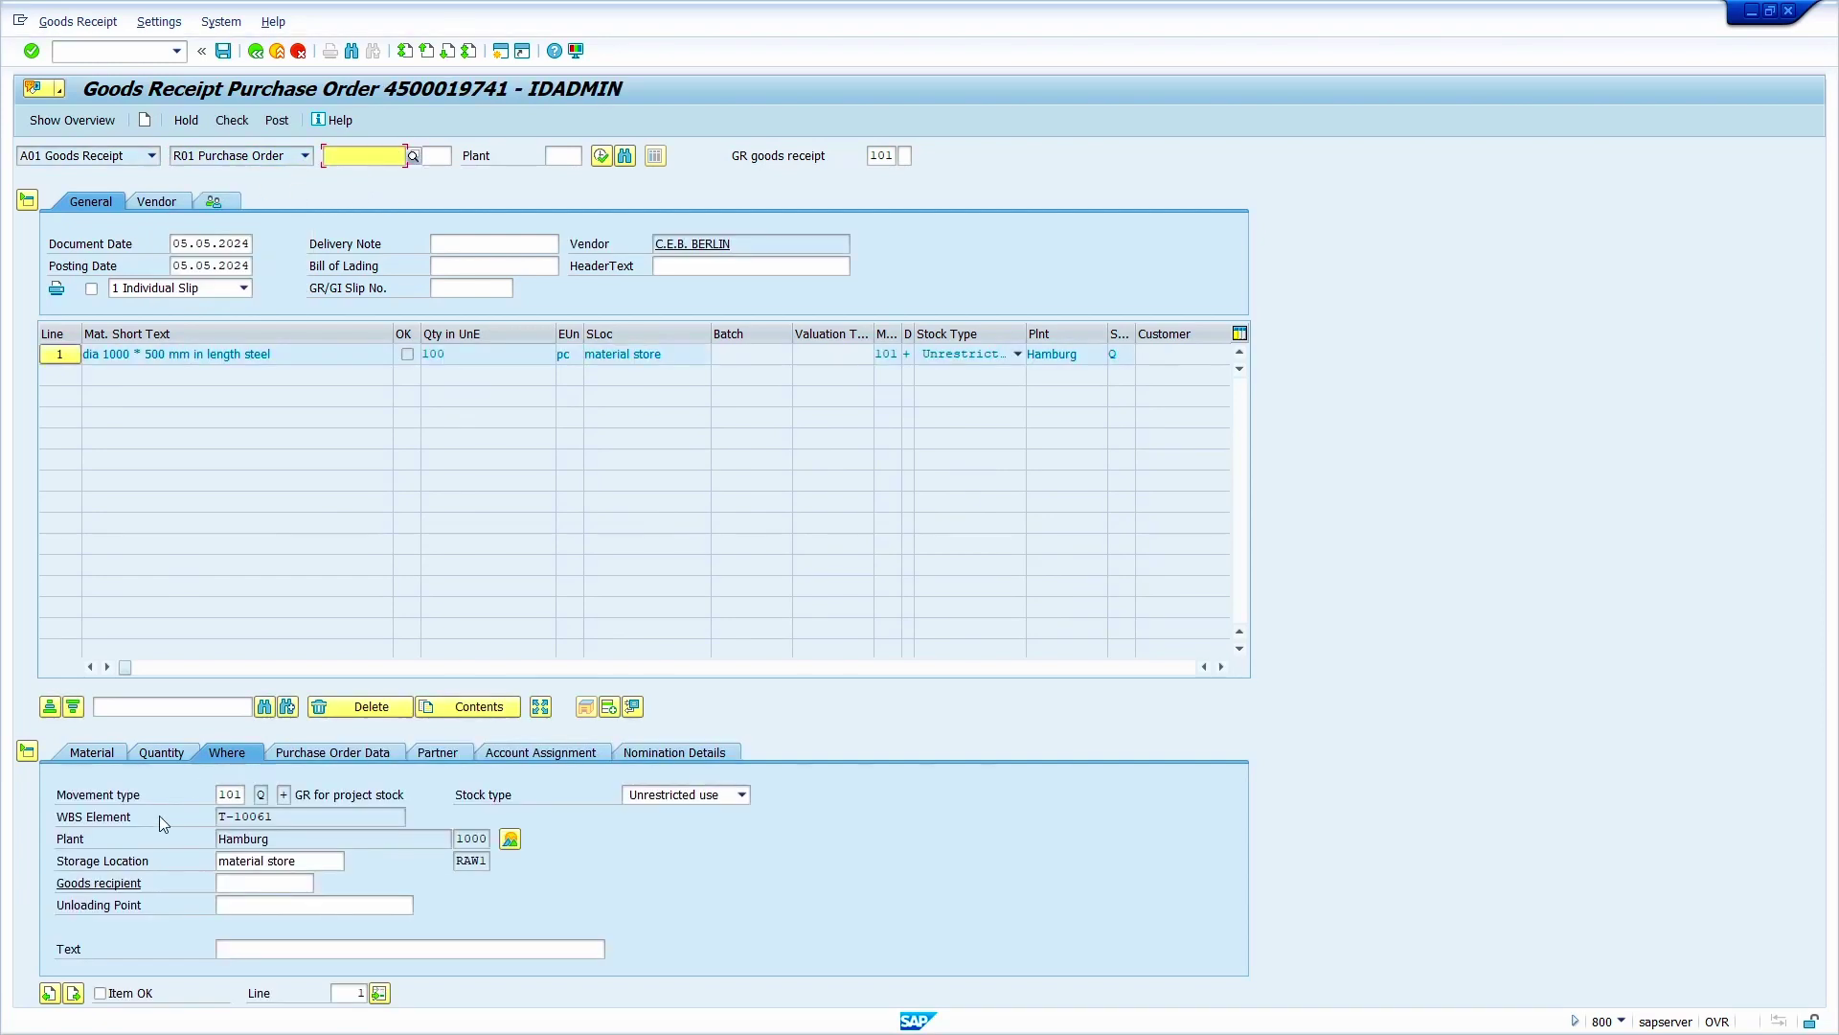
{"action": "left_click", "coordinate": [134, 996]}
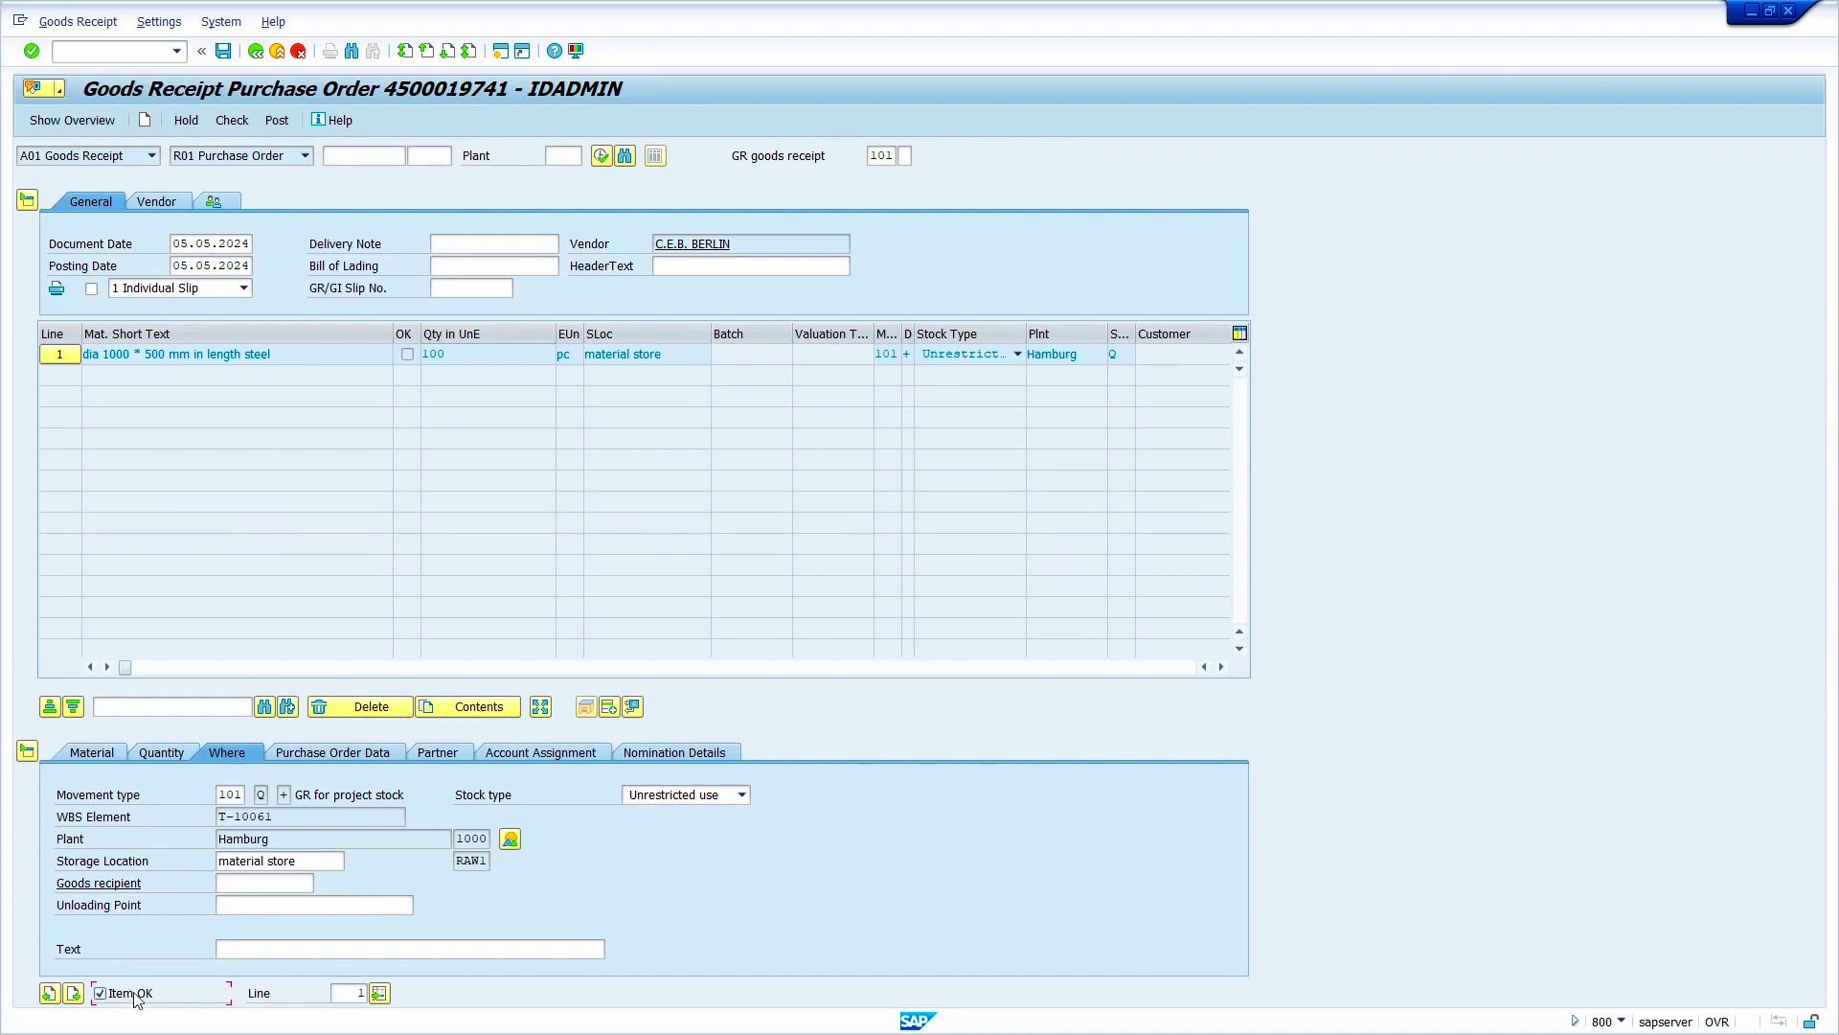
{"action": "left_click", "coordinate": [230, 119]}
{"action": "left_click", "coordinate": [276, 122]}
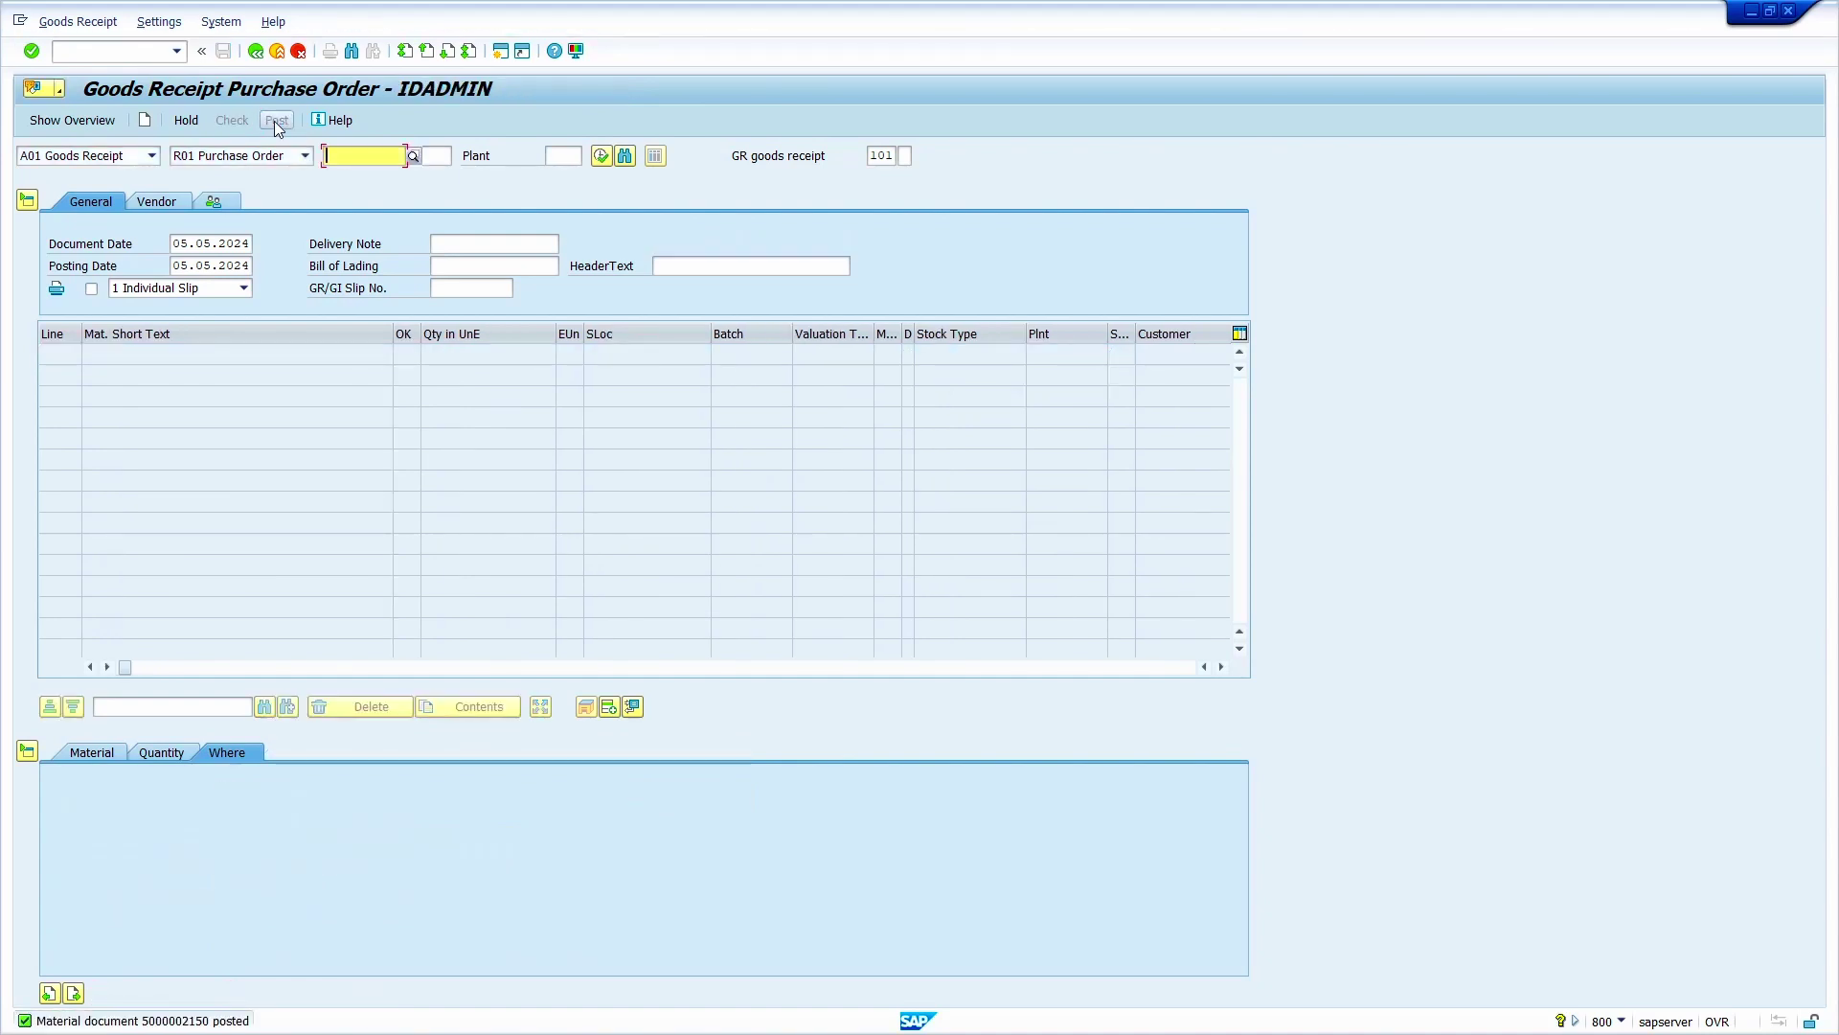
{"action": "left_click", "coordinate": [121, 49]}
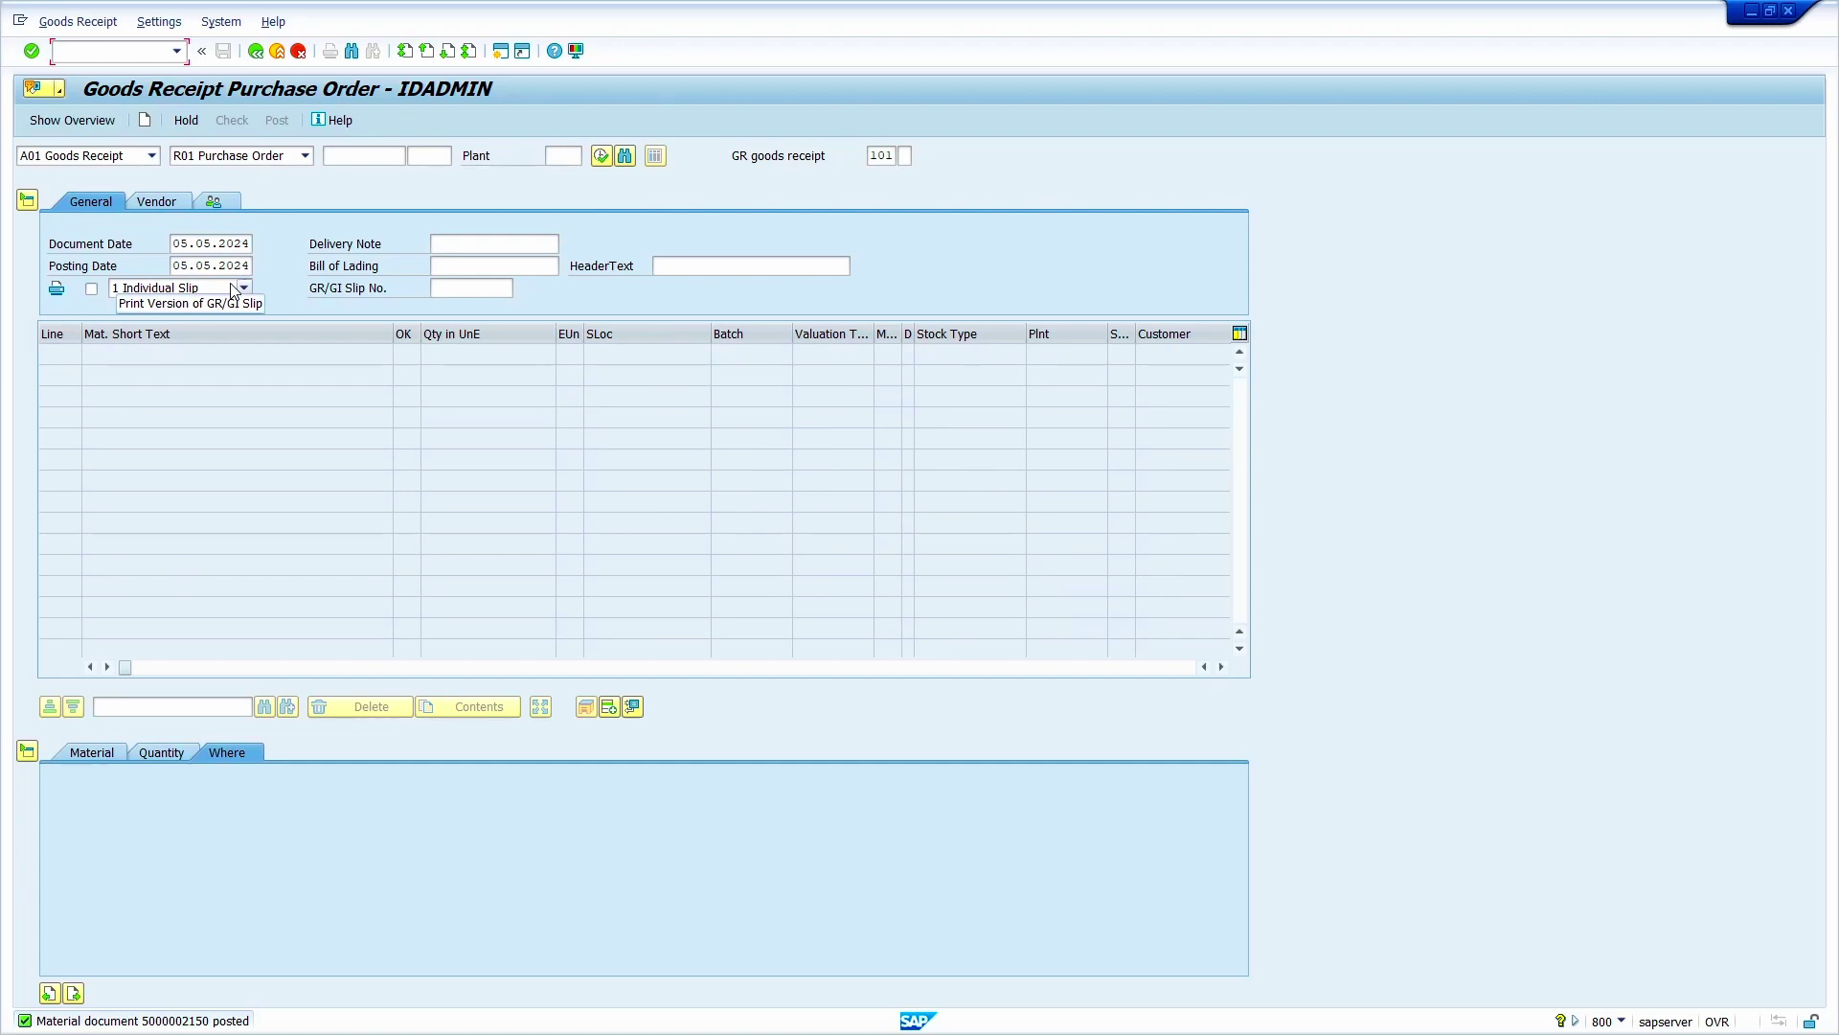
{"action": "left_click", "coordinate": [82, 155]}
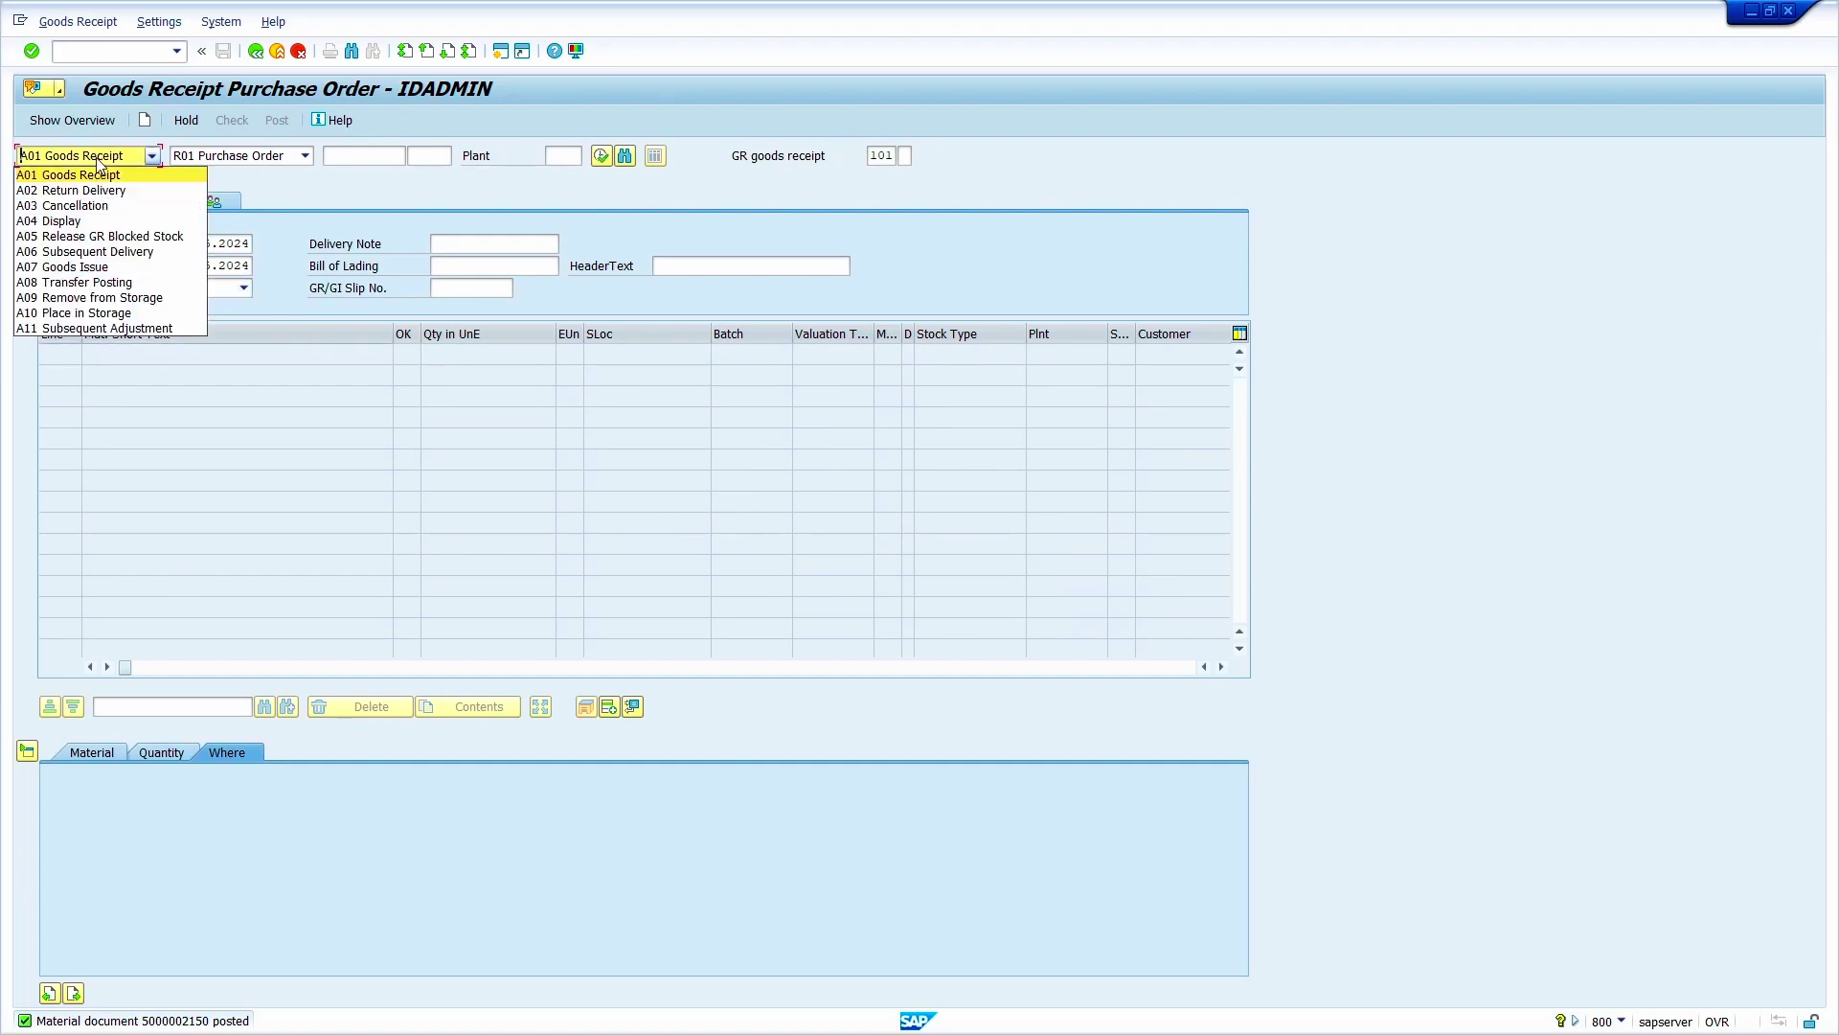
{"action": "left_click", "coordinate": [101, 222]}
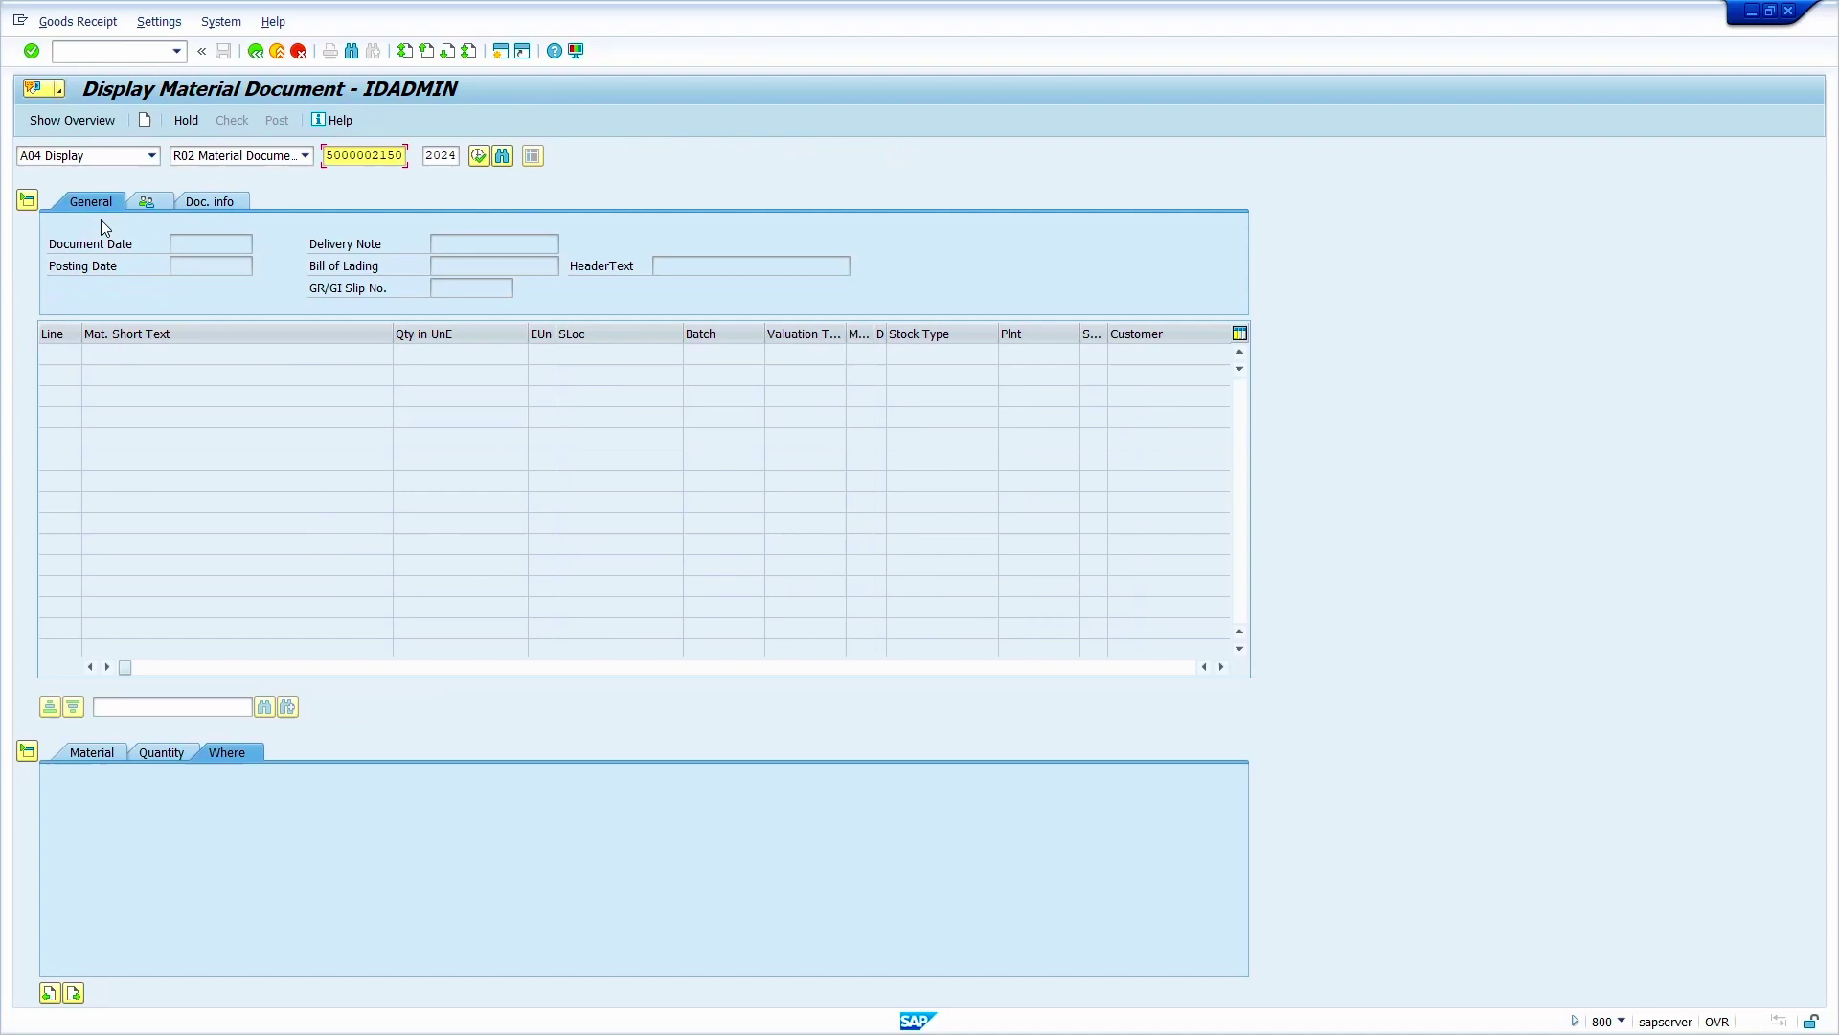
{"action": "key", "text": "Return"}
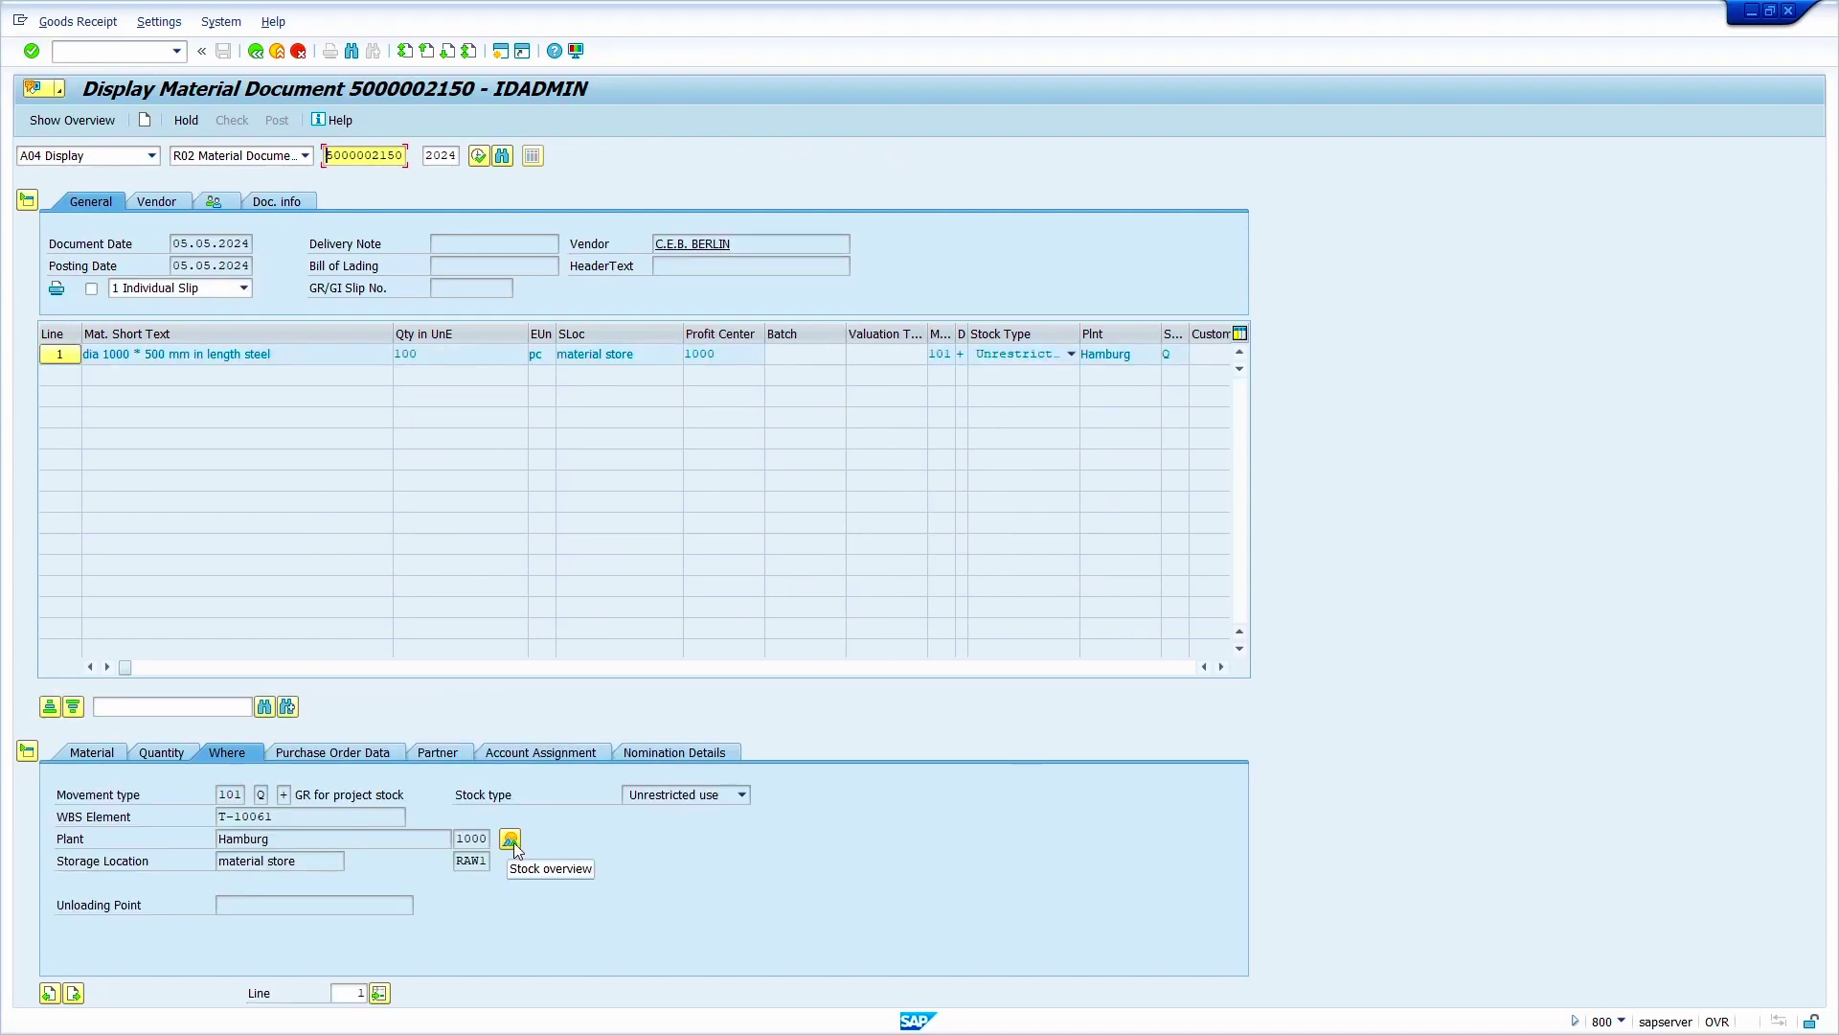
{"action": "left_click", "coordinate": [511, 839]}
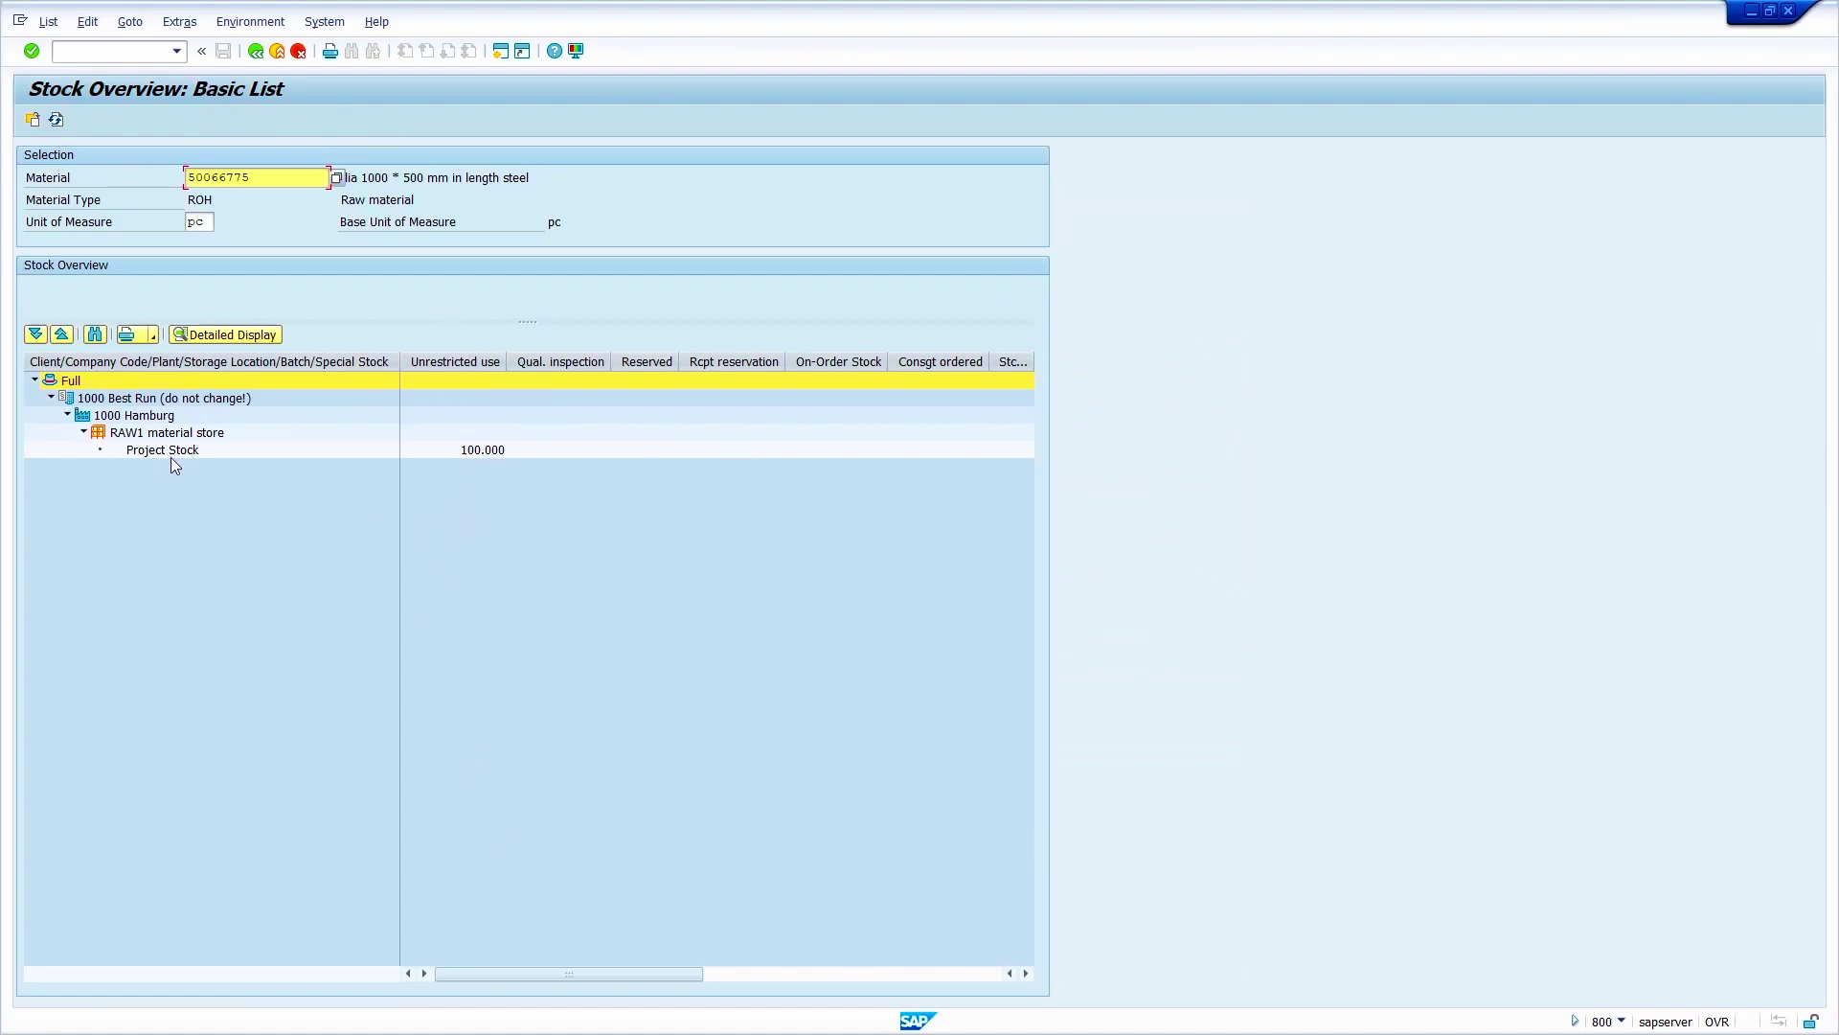
- Open the project stock breakdown showing 100.000 unrestricted-use for WBS element T-10061 at plant 1000, RAW1
{"action": "double_click", "coordinate": [485, 450]}
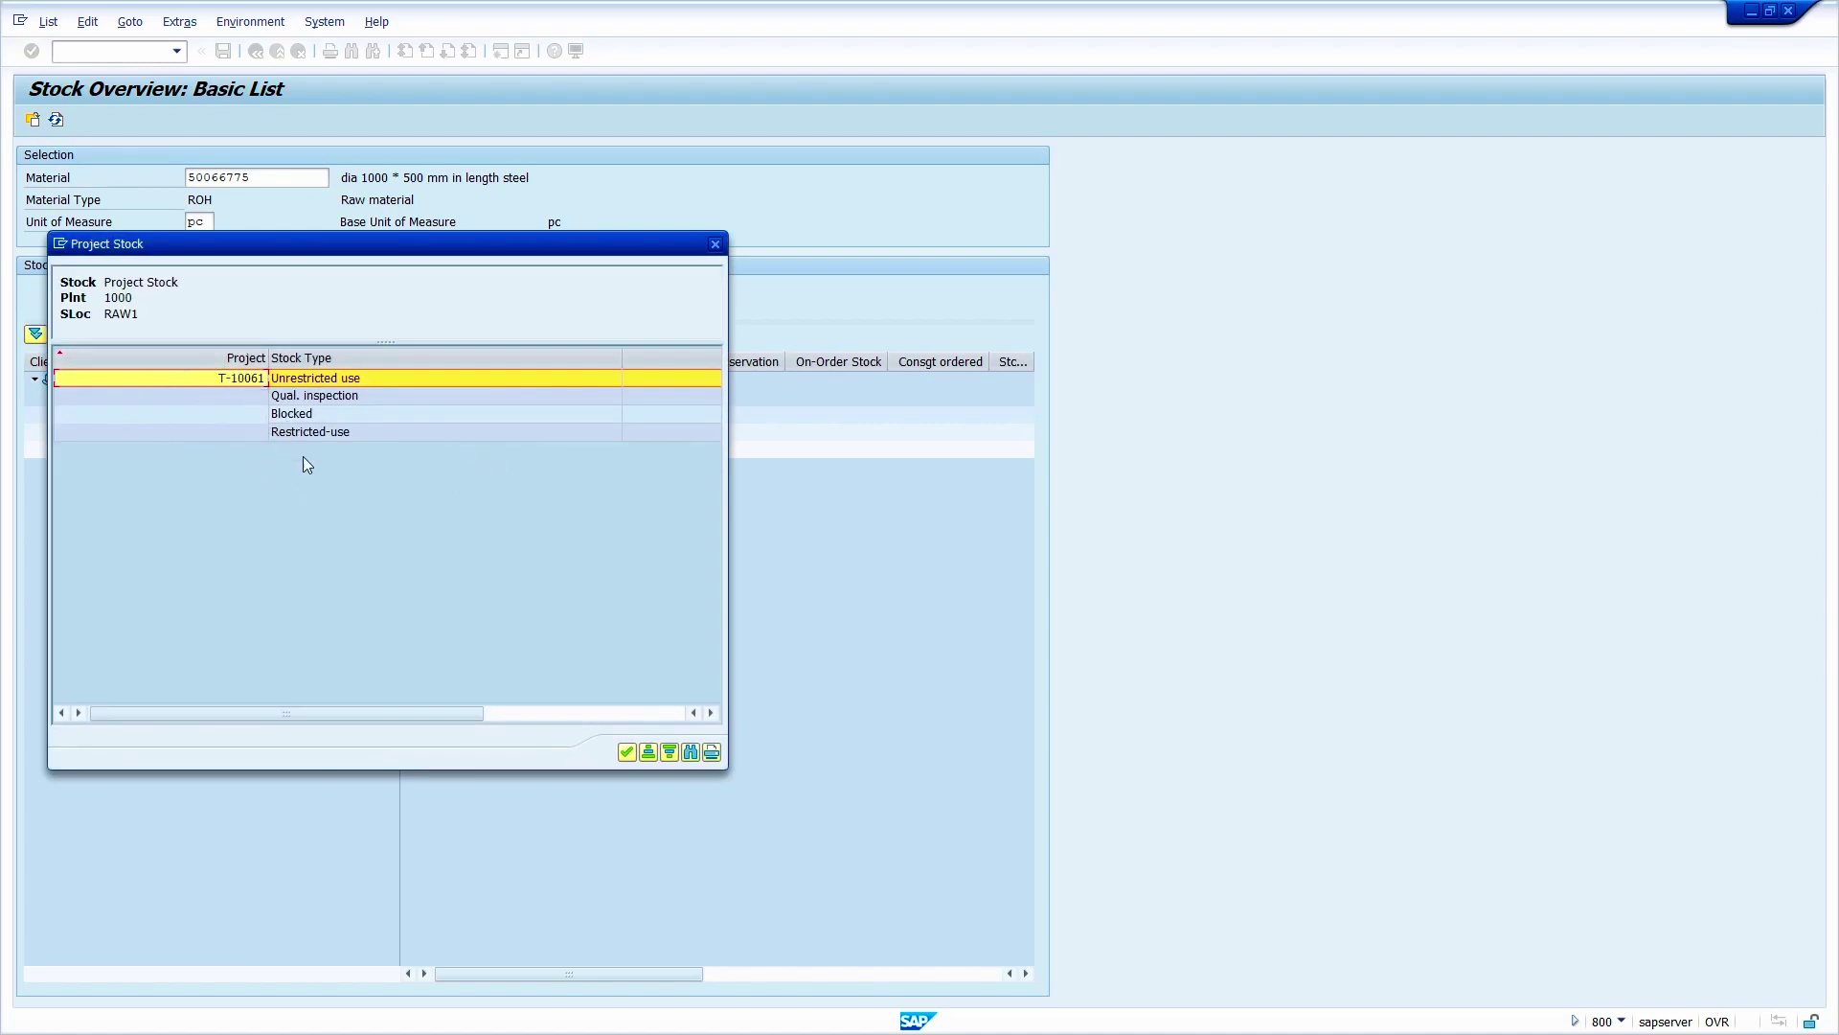
{"action": "left_click_drag", "start_coordinate": [433, 711], "coordinate": [519, 716]}
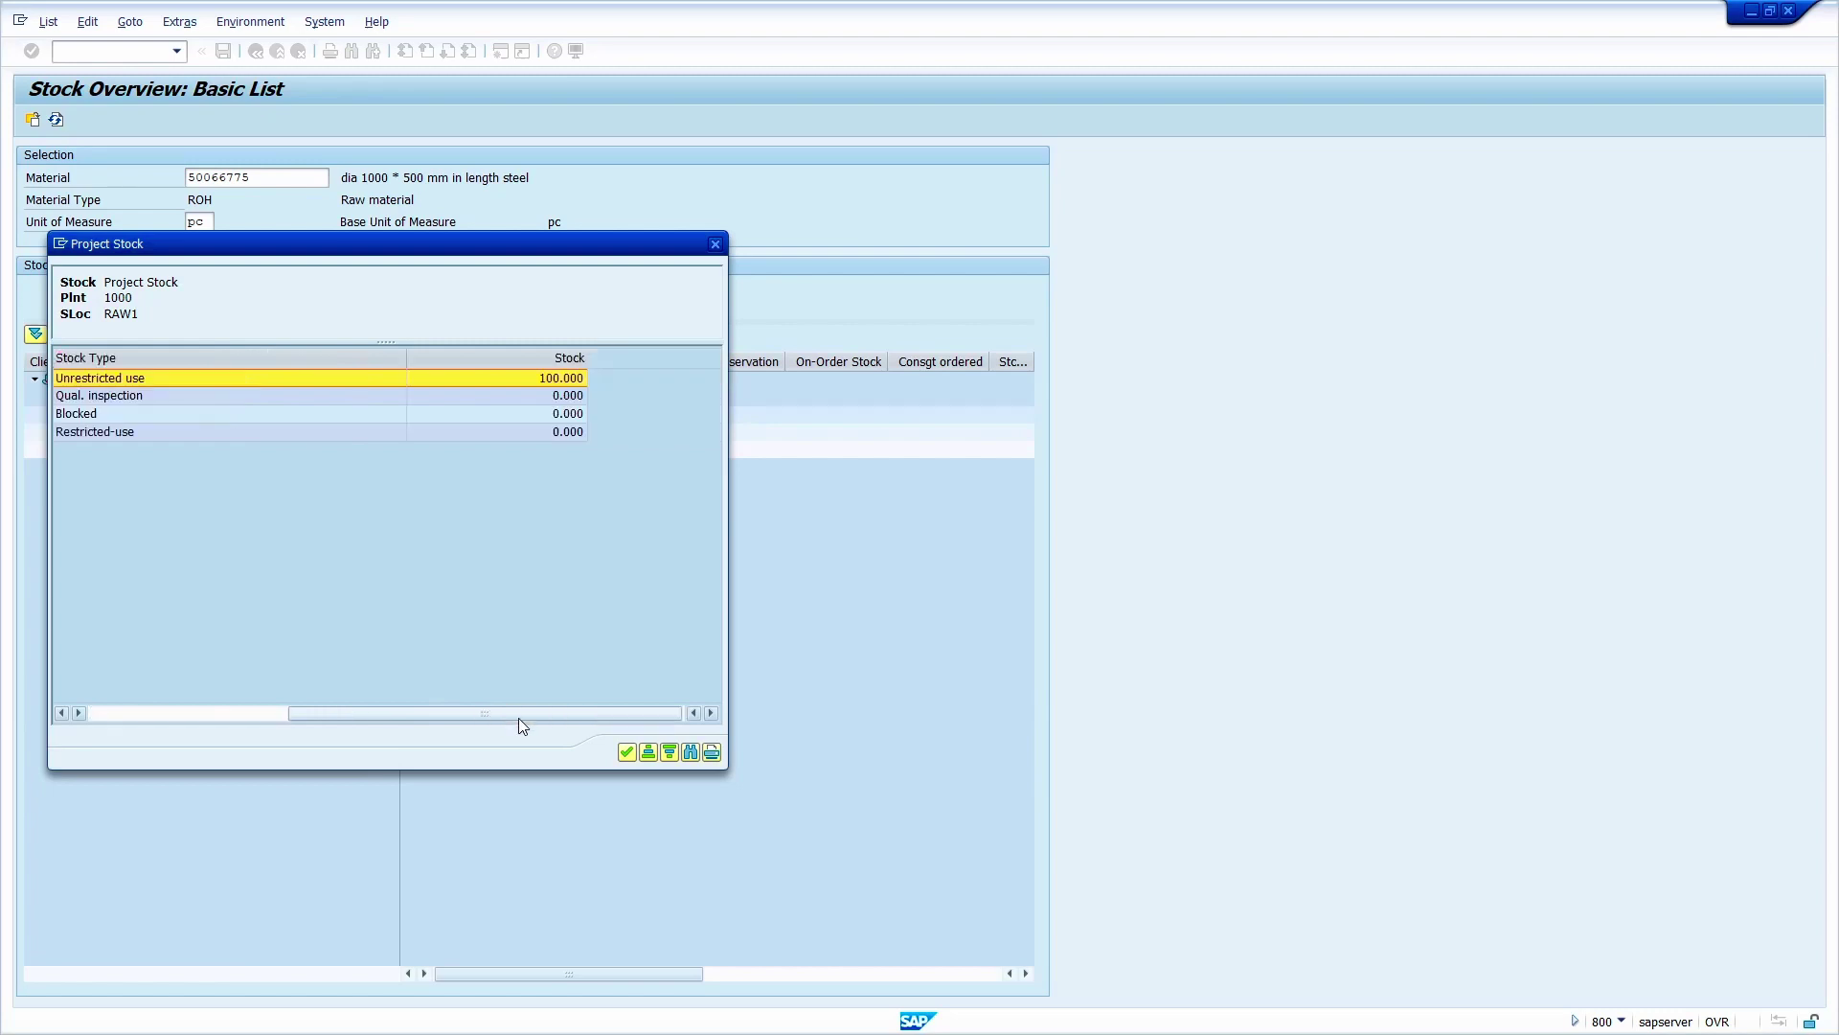